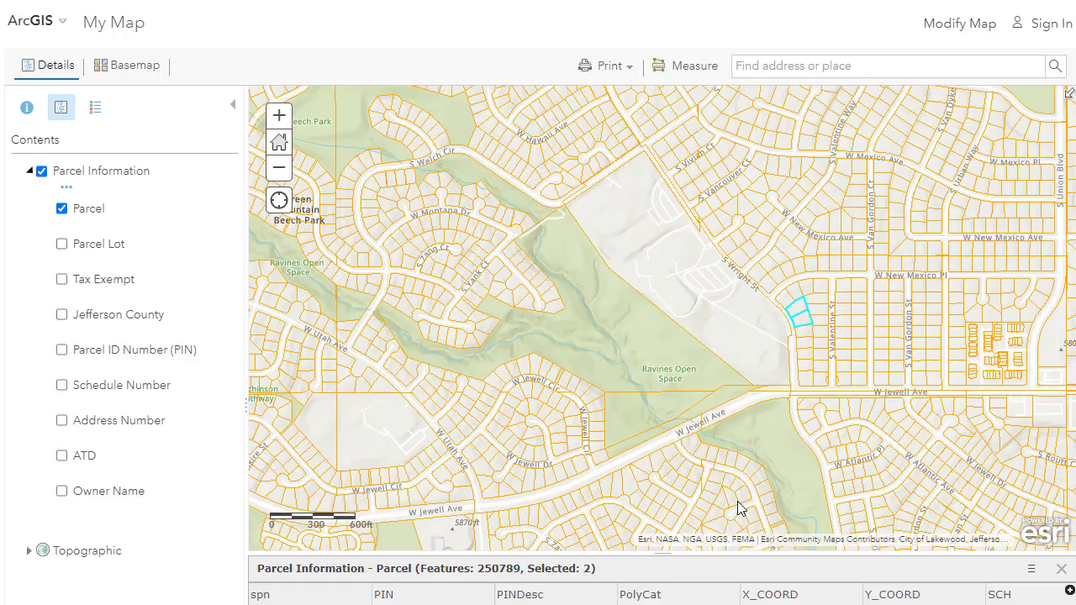
Select only the corner parcel at W New Mexico Pl and S Wright St and center the map on it
scroll(737, 500, down, 2)
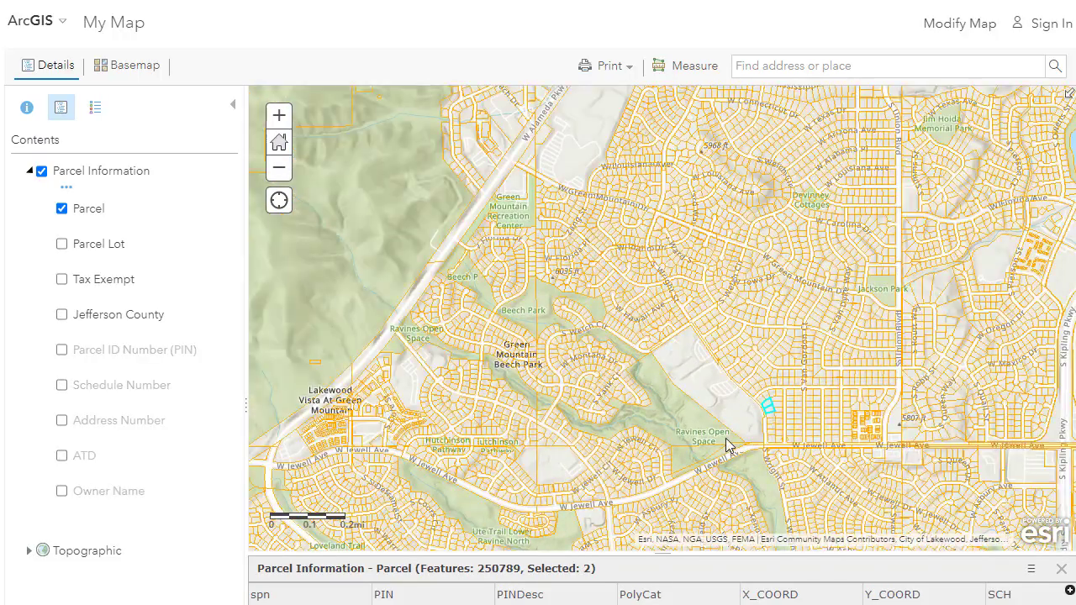
scroll(779, 406, up, 3)
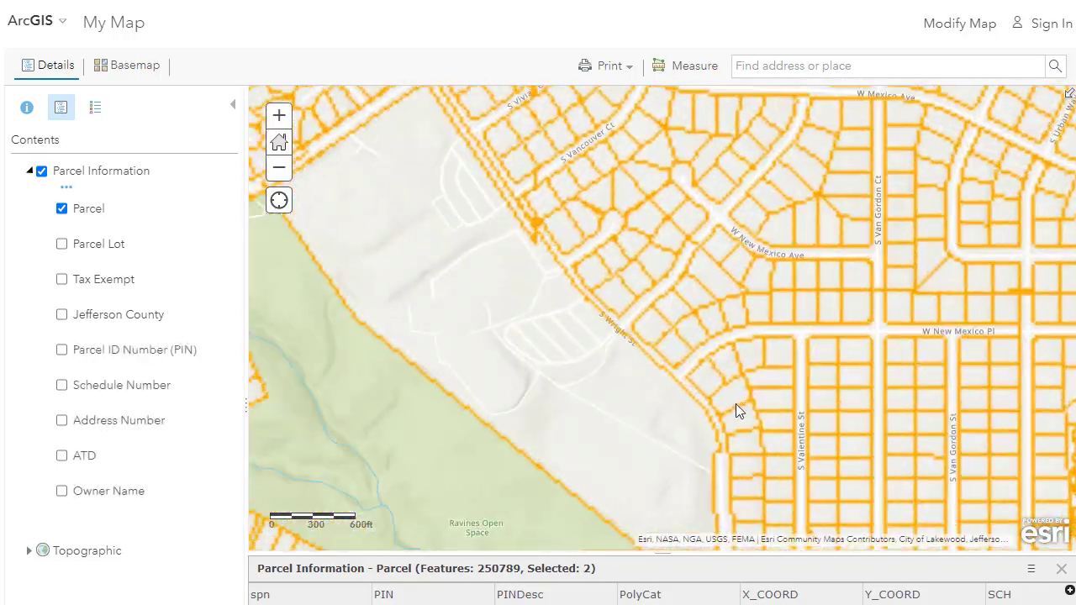
click(712, 392)
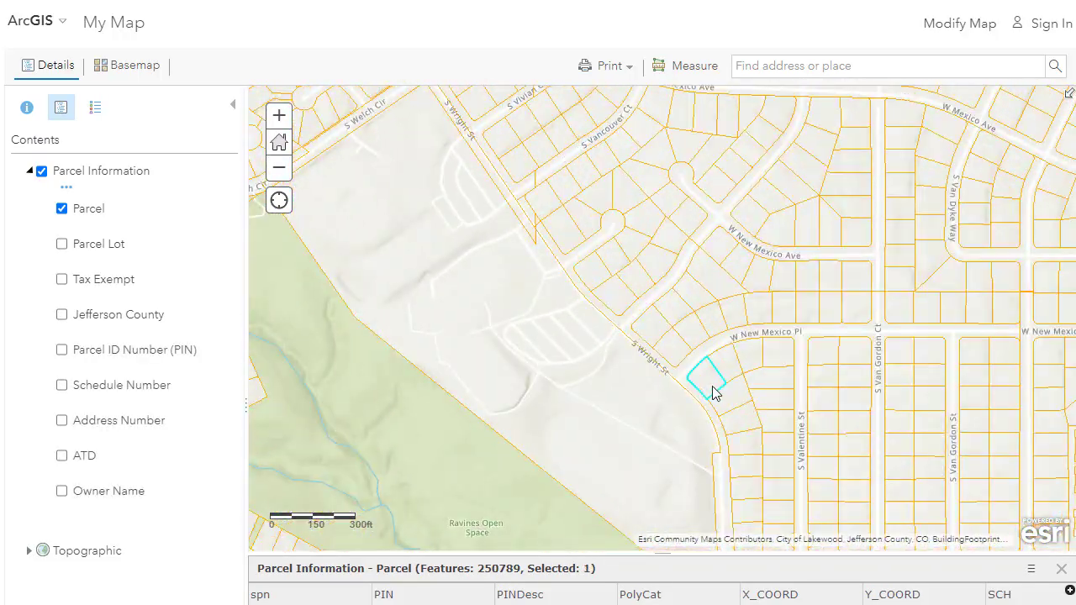
click(1030, 569)
click(920, 593)
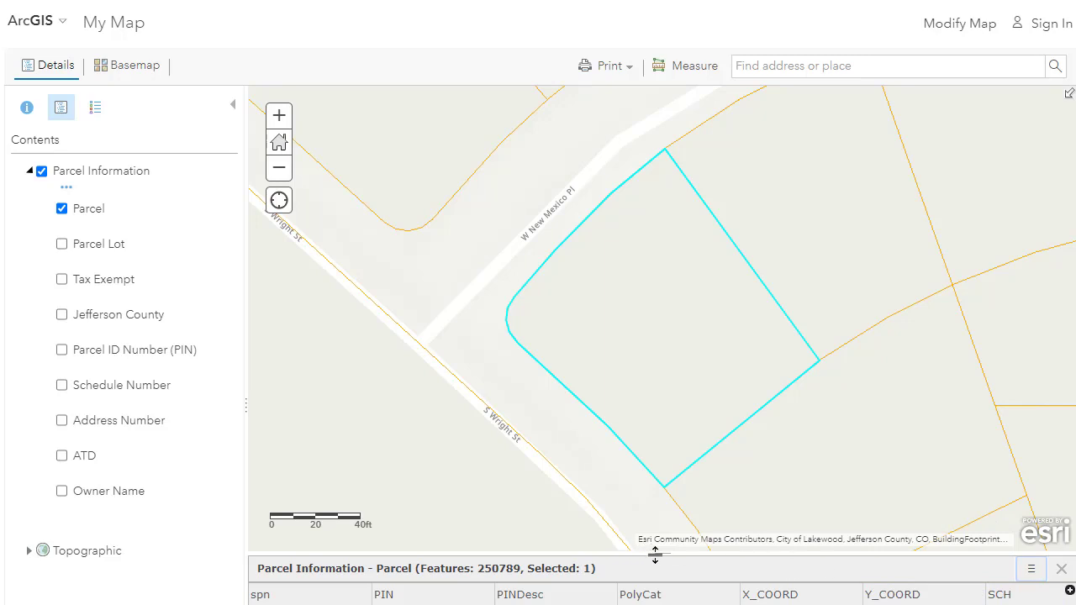
Make the attribute table taller and show only the selected parcel's record
drag(655, 554, 658, 432)
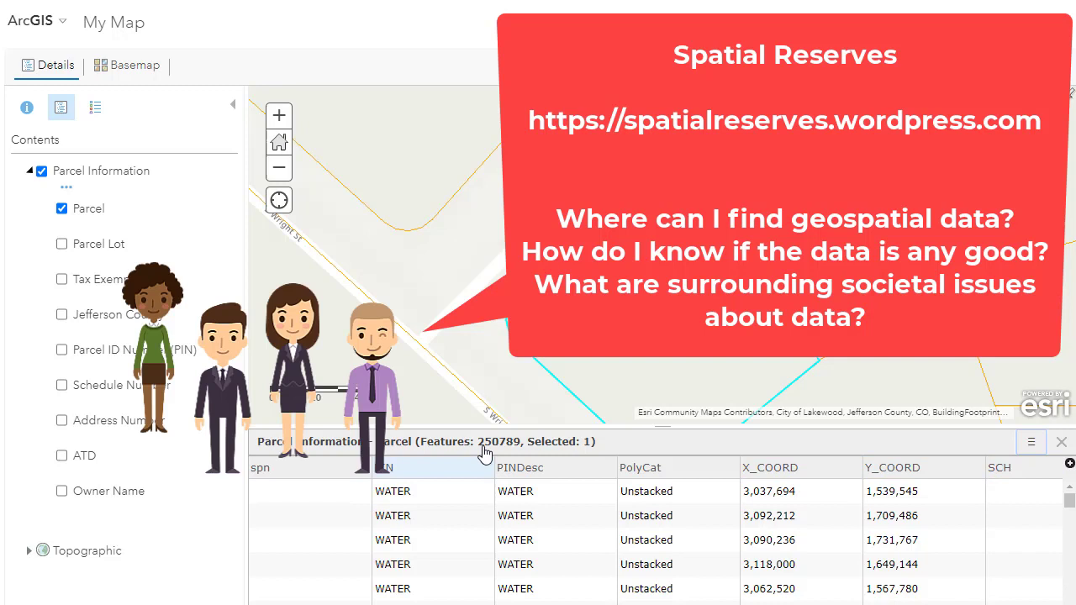
click(1031, 442)
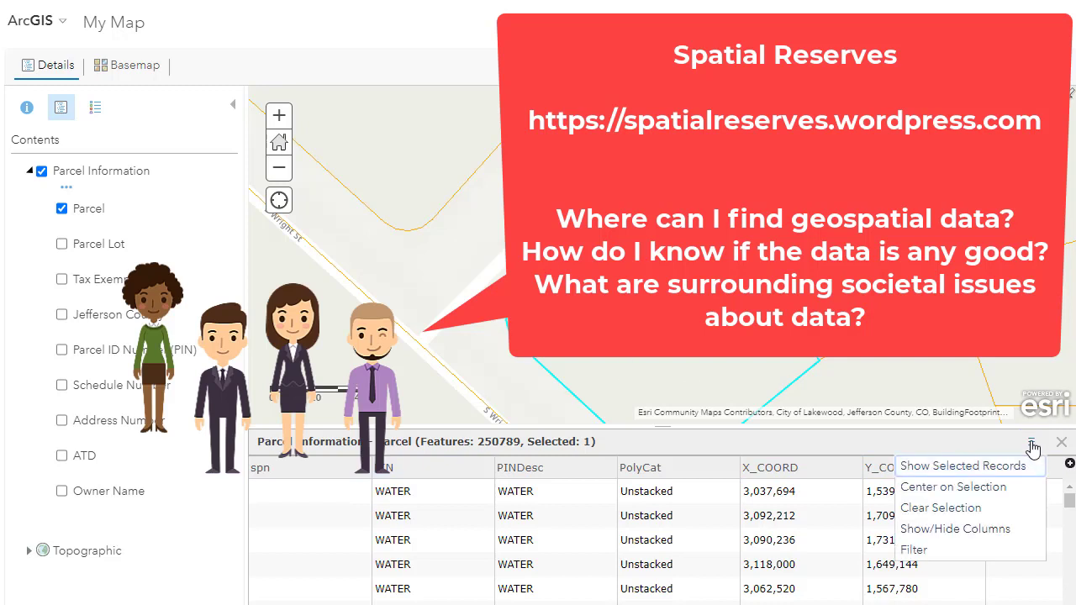
click(962, 465)
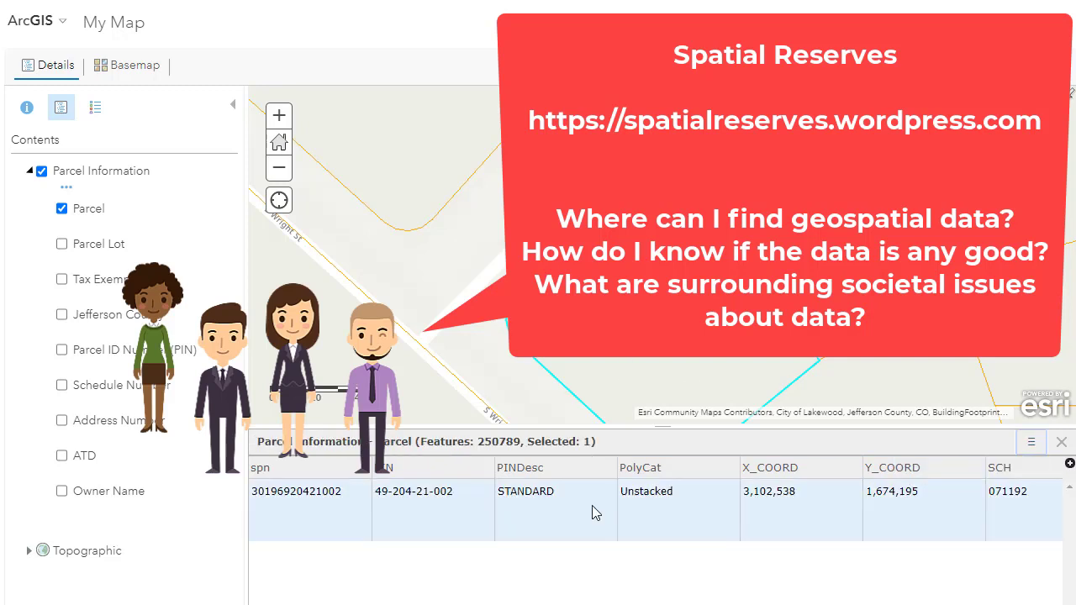
Review the parcel record's fields across the columns, then reopen the Parcel layer's table
scroll(656, 499, right, 10)
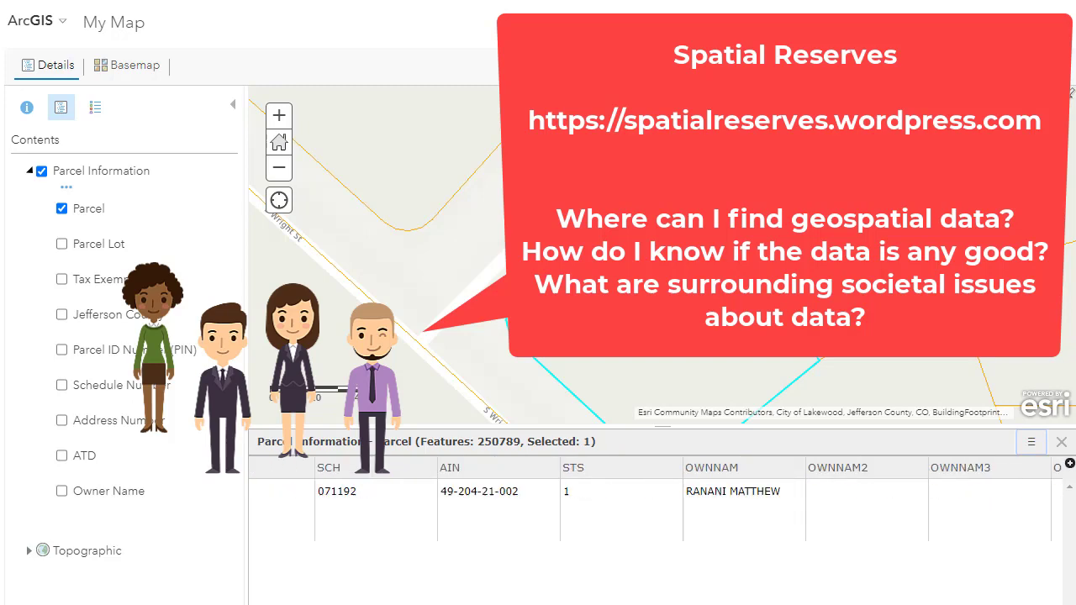
scroll(384, 185, up, 2)
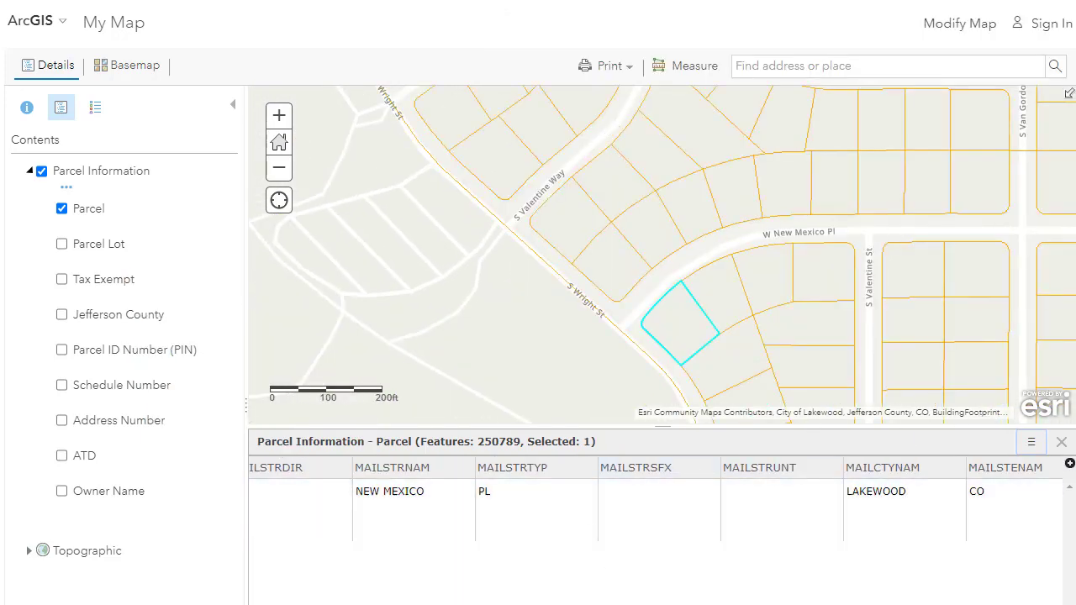
scroll(656, 499, right, 10)
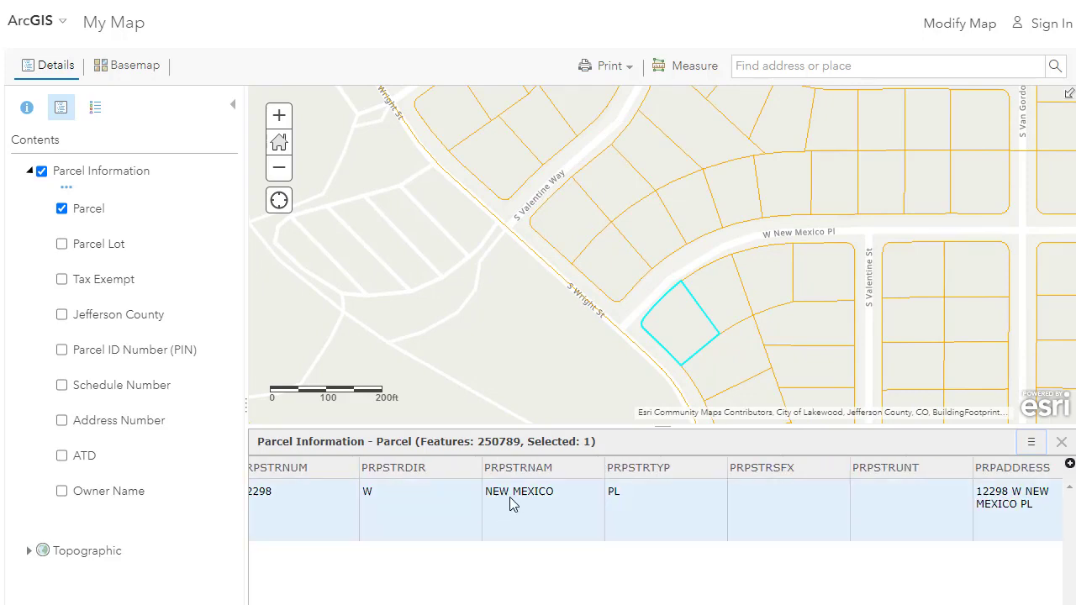
click(684, 339)
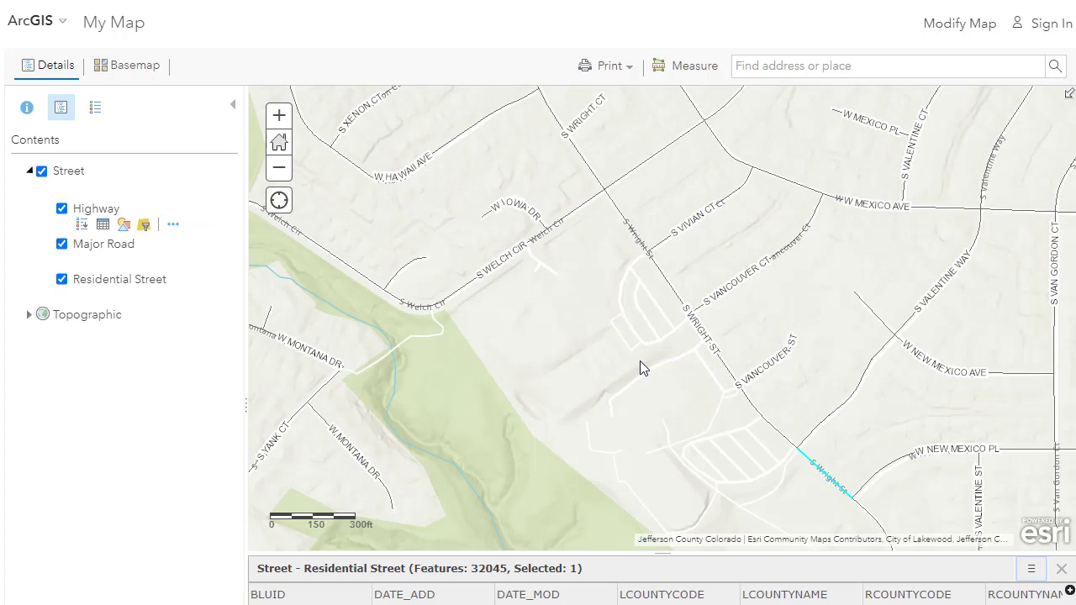
Pan to S Valentine Way and select that street segment
drag(639, 361, 581, 330)
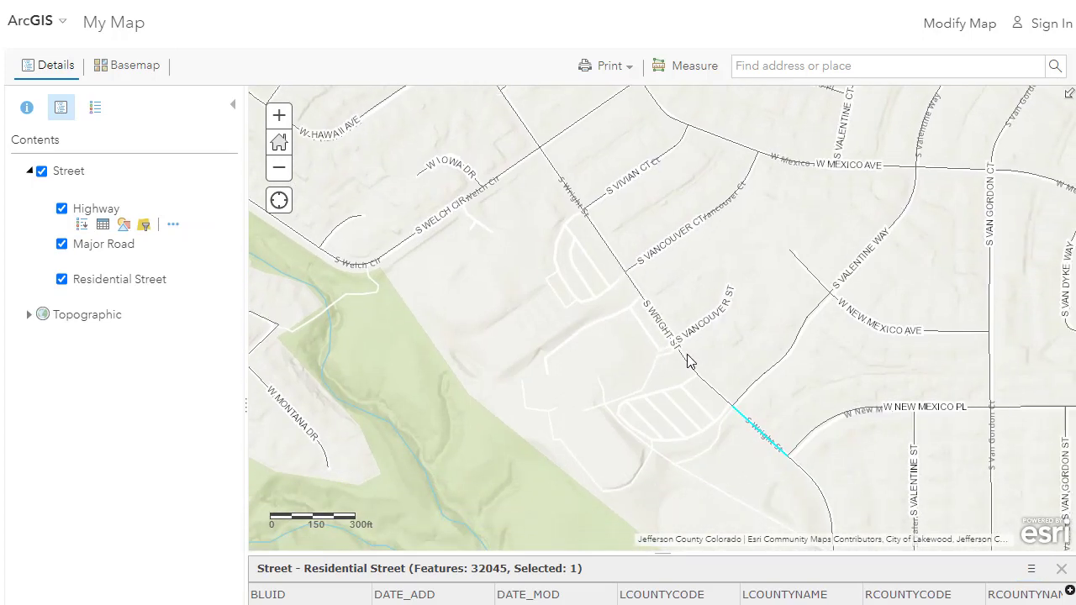
click(688, 361)
click(791, 360)
Enlarge the attribute table, show only the selected segment's record, and scroll through its columns
drag(664, 553, 675, 431)
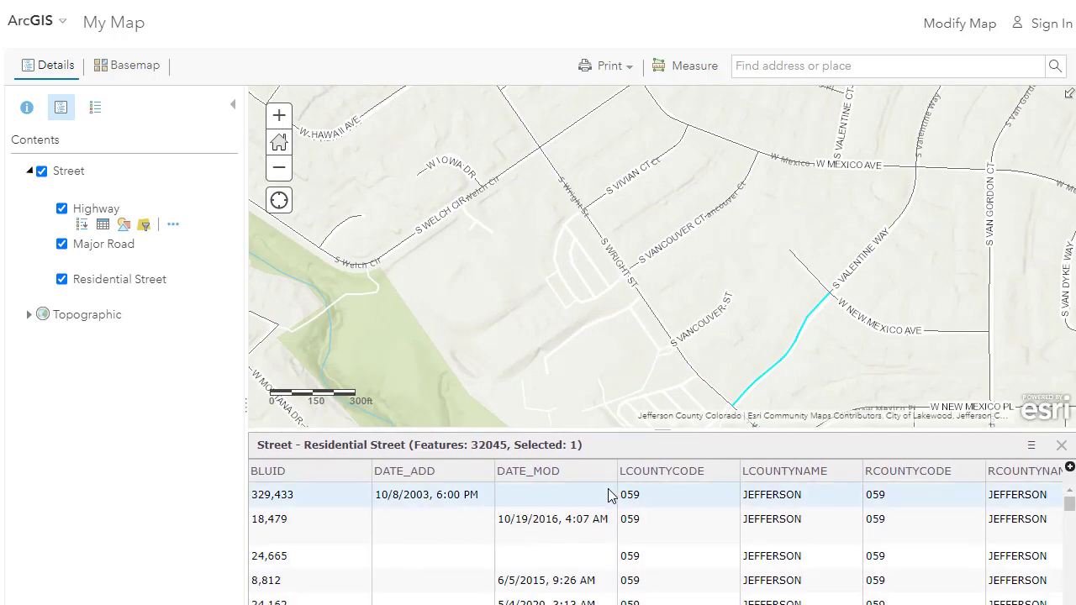
click(1031, 446)
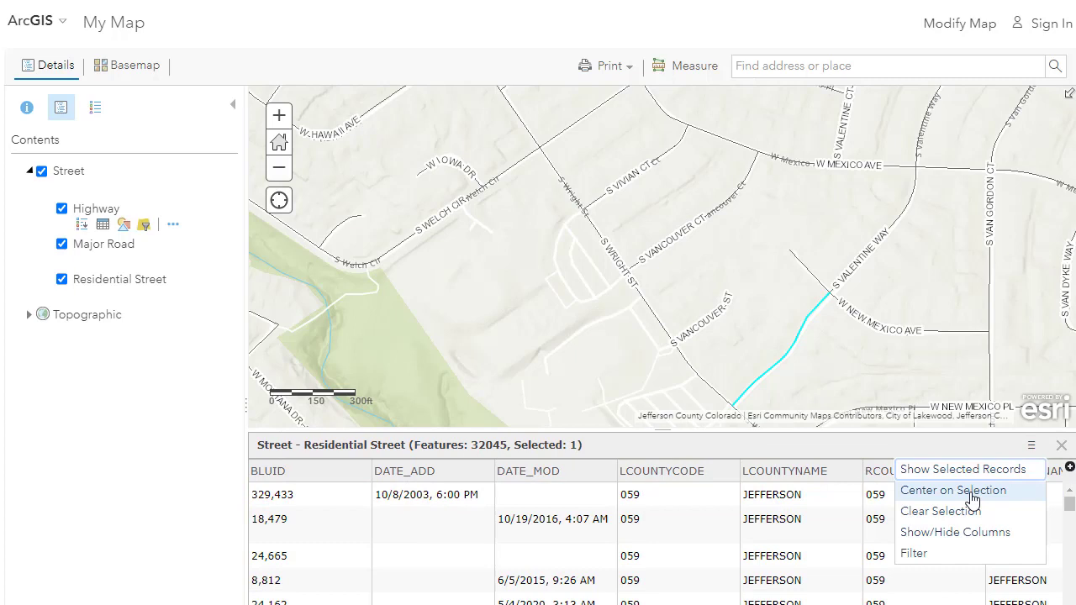
click(924, 471)
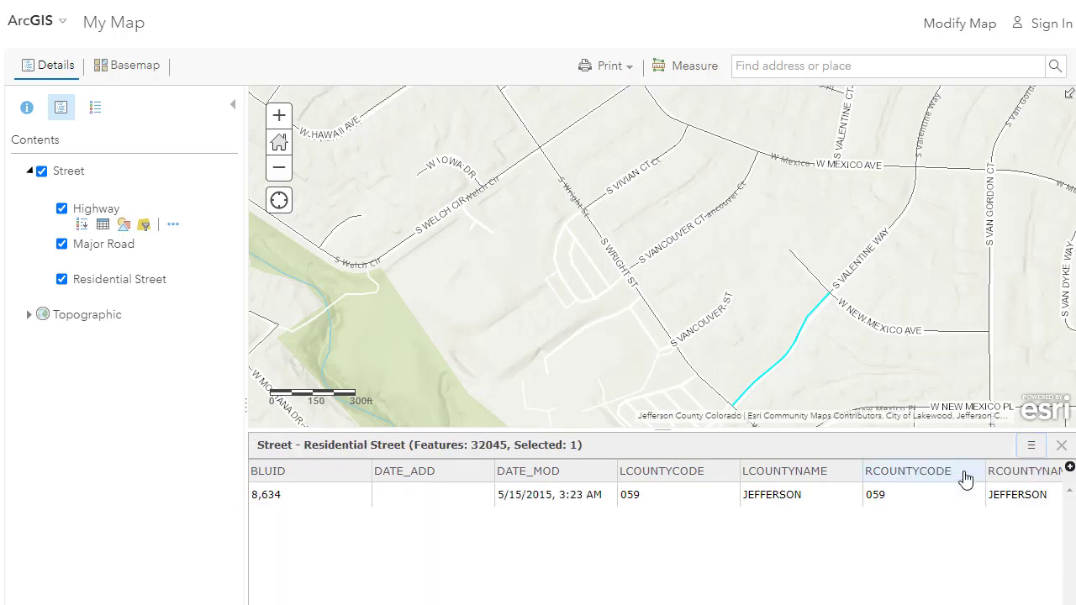
scroll(656, 505, right, 15)
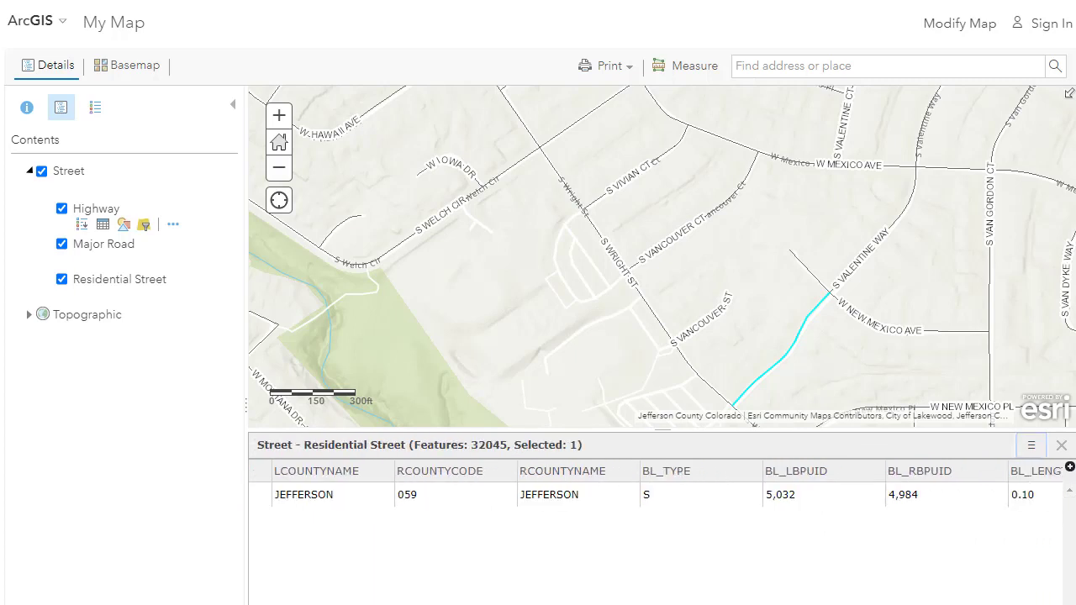
scroll(655, 504, right, 3)
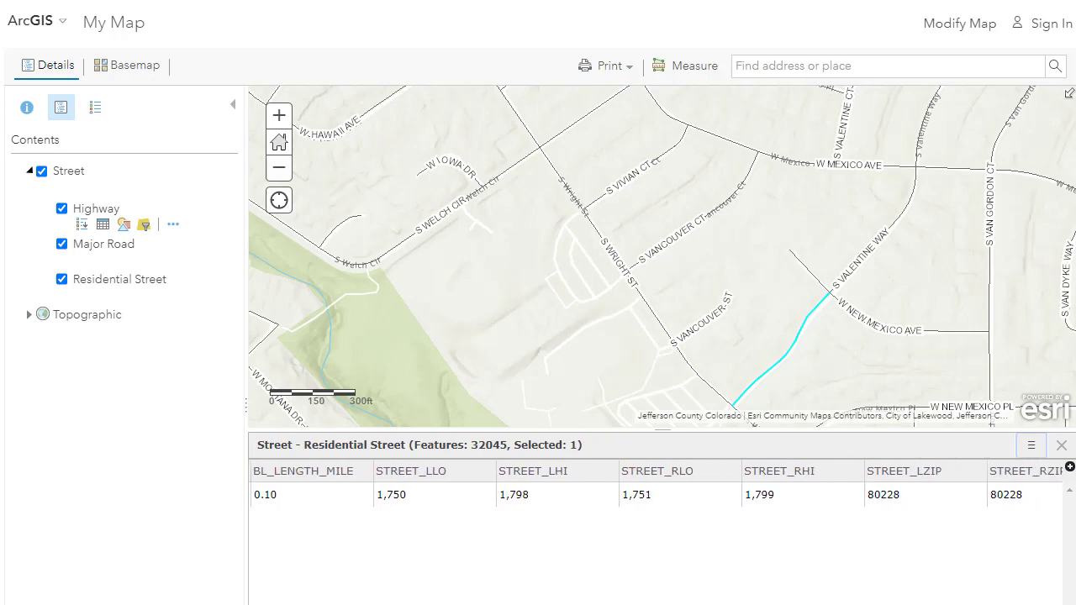
scroll(655, 505, right, 5)
scroll(655, 504, right, 6)
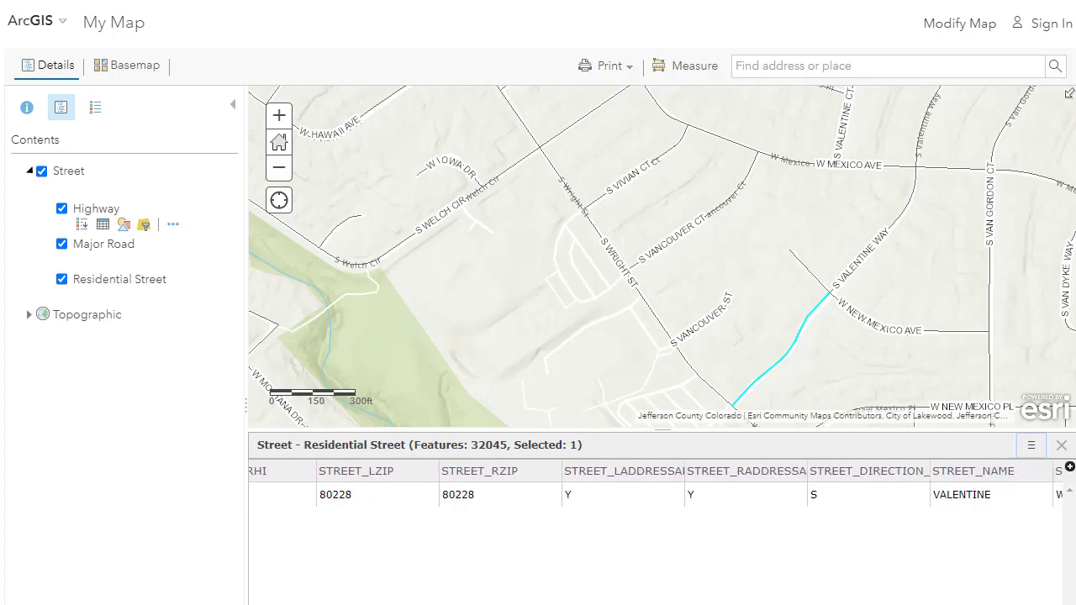
scroll(655, 504, right, 10)
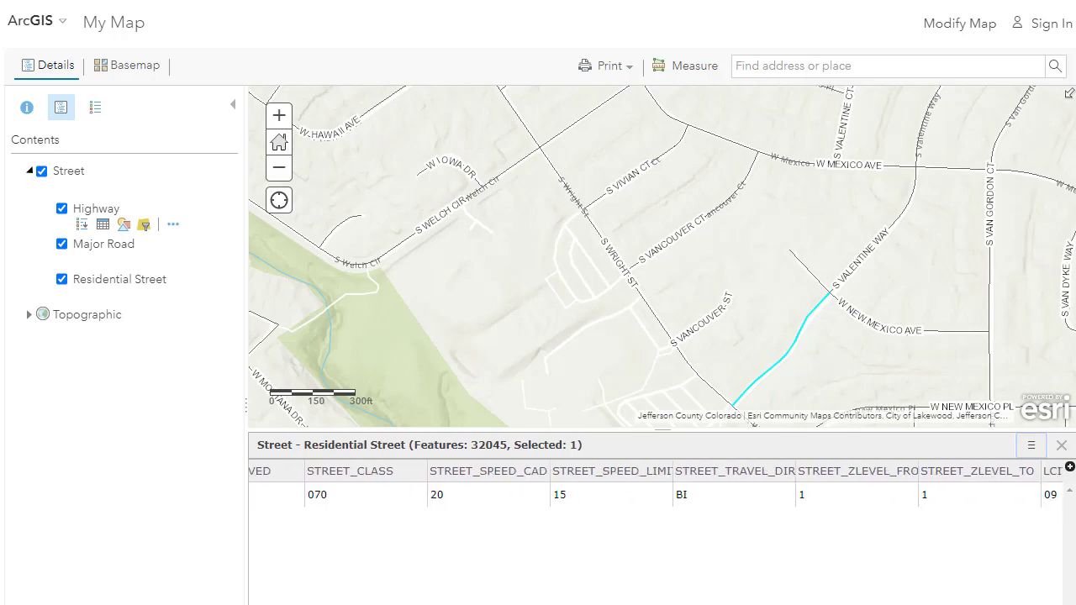
scroll(656, 504, right, 9)
scroll(656, 504, left, 15)
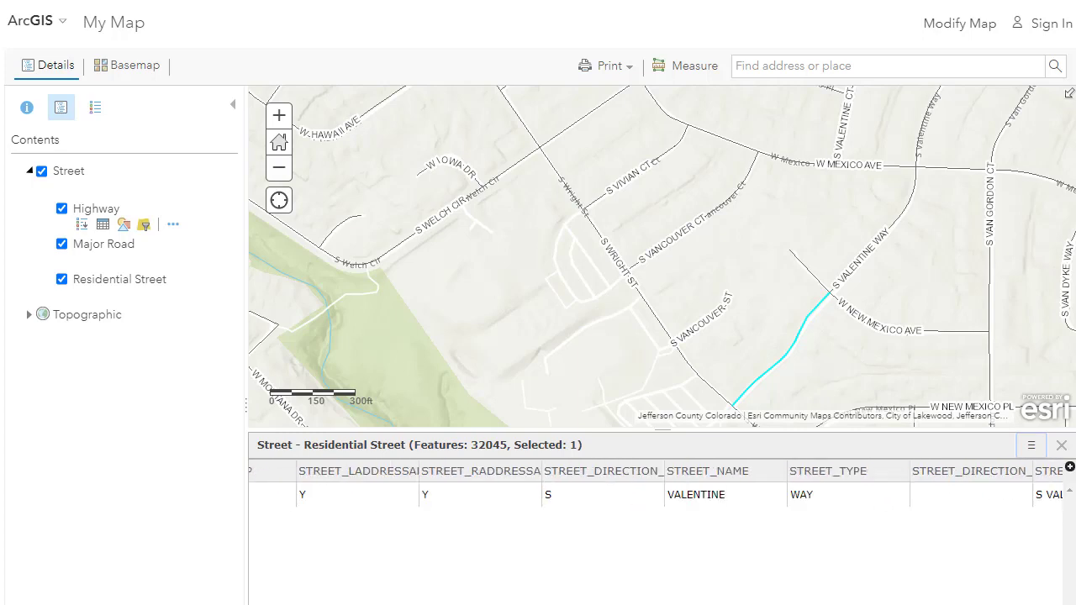
scroll(656, 521, left, 5)
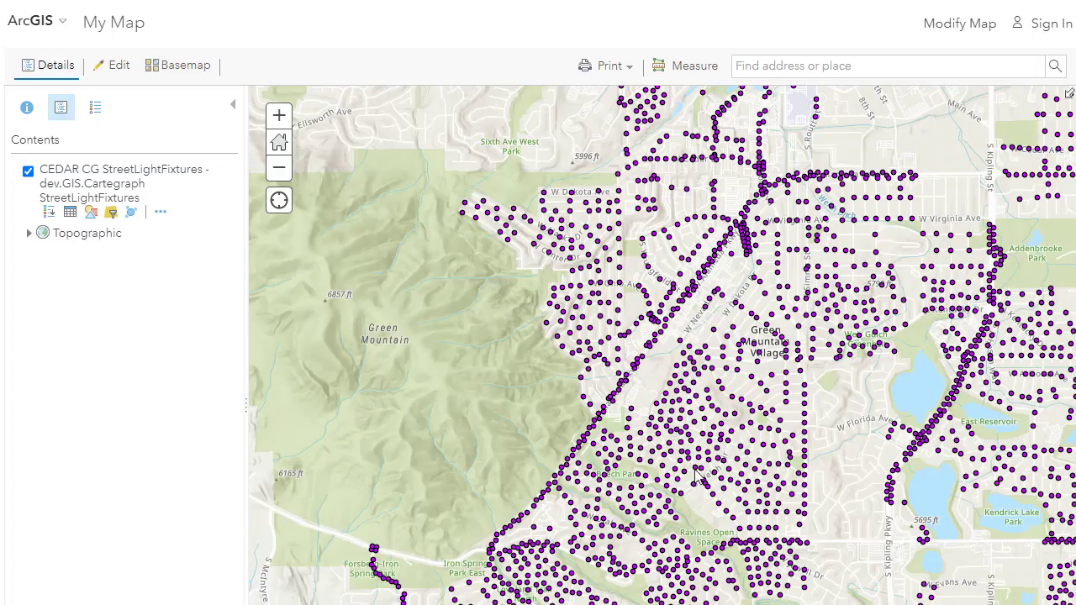
Inspect three street light popups near S Wright St, then open the StreetLightFixtures attribute table
scroll(726, 552, up, 2)
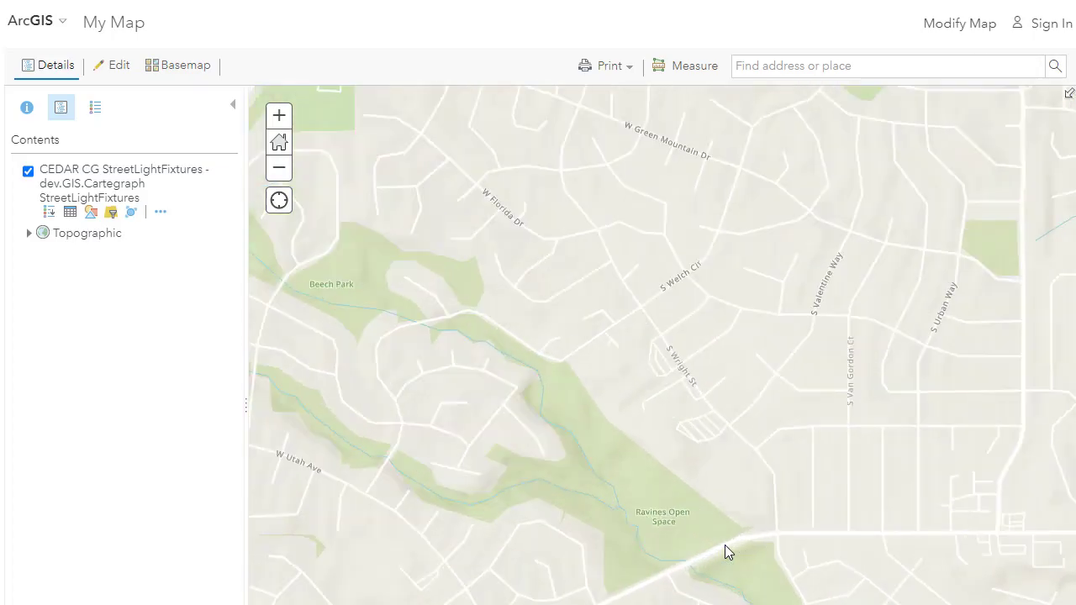
scroll(773, 476, up, 1)
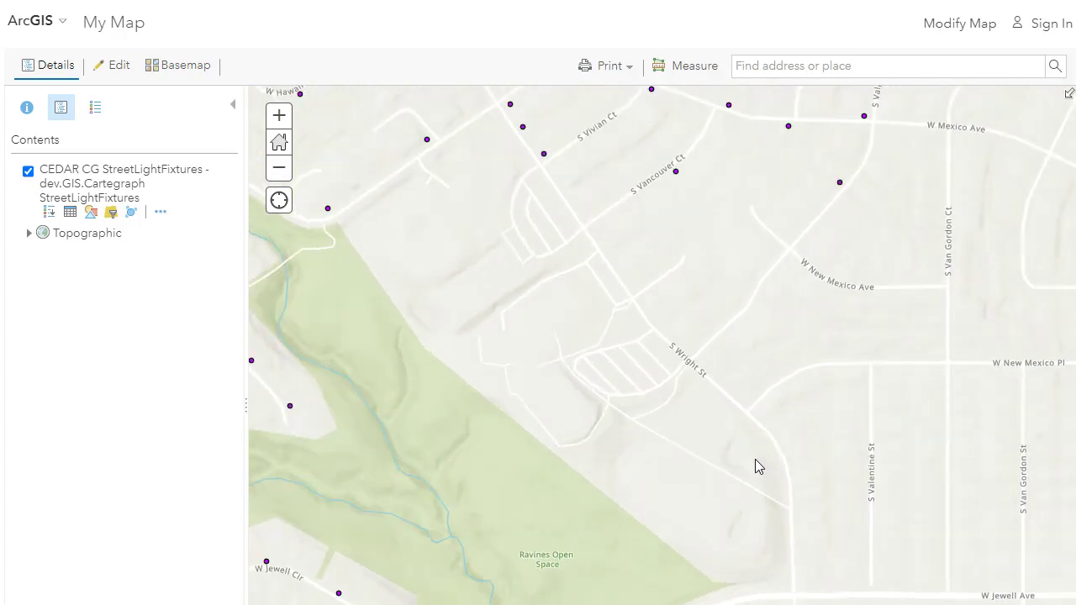
drag(754, 461, 761, 504)
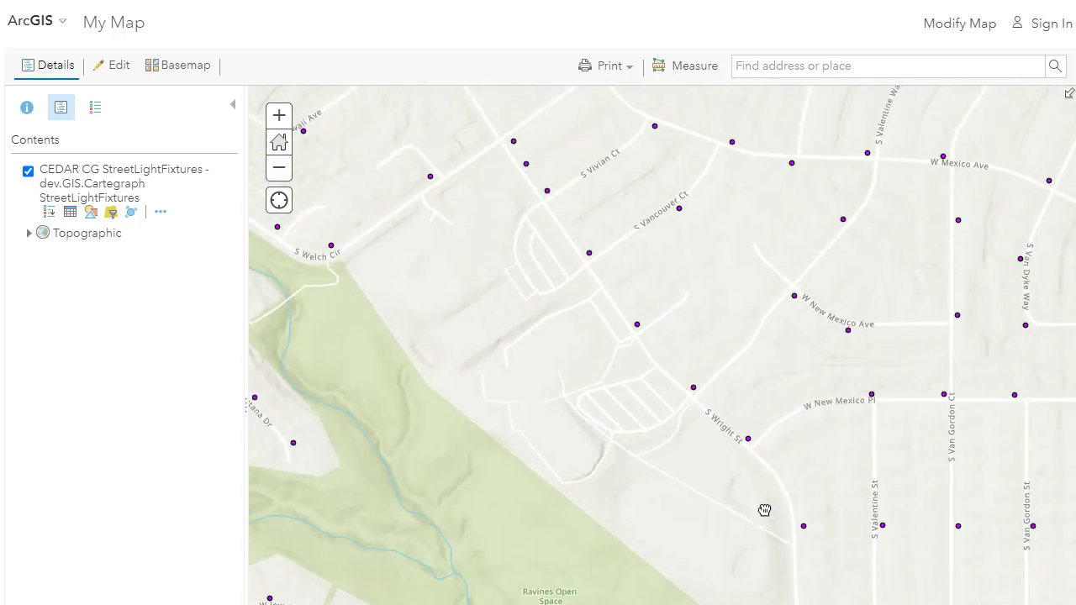
click(748, 441)
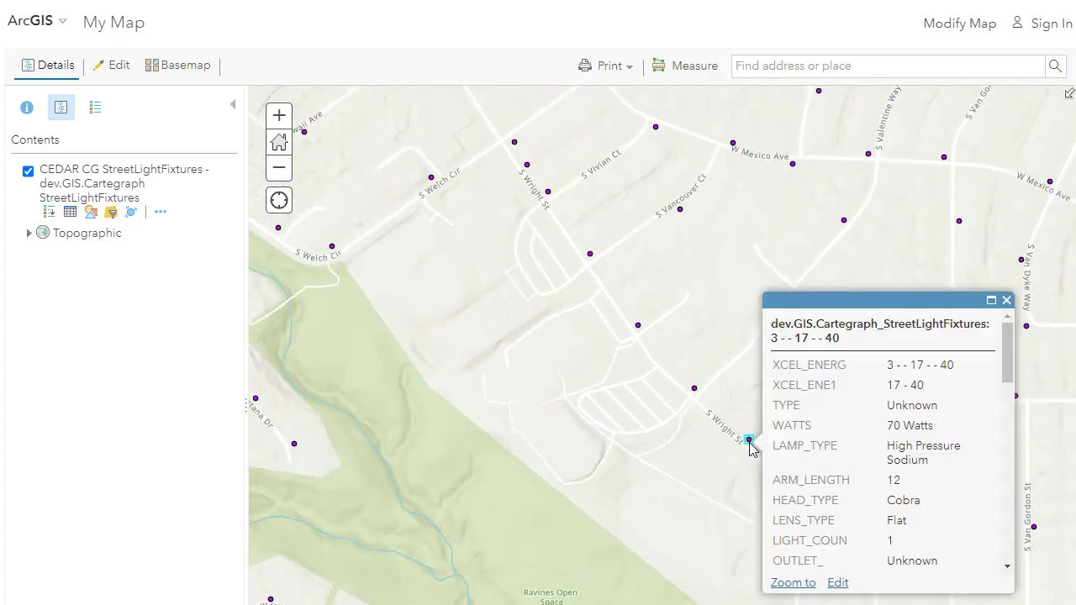
click(694, 389)
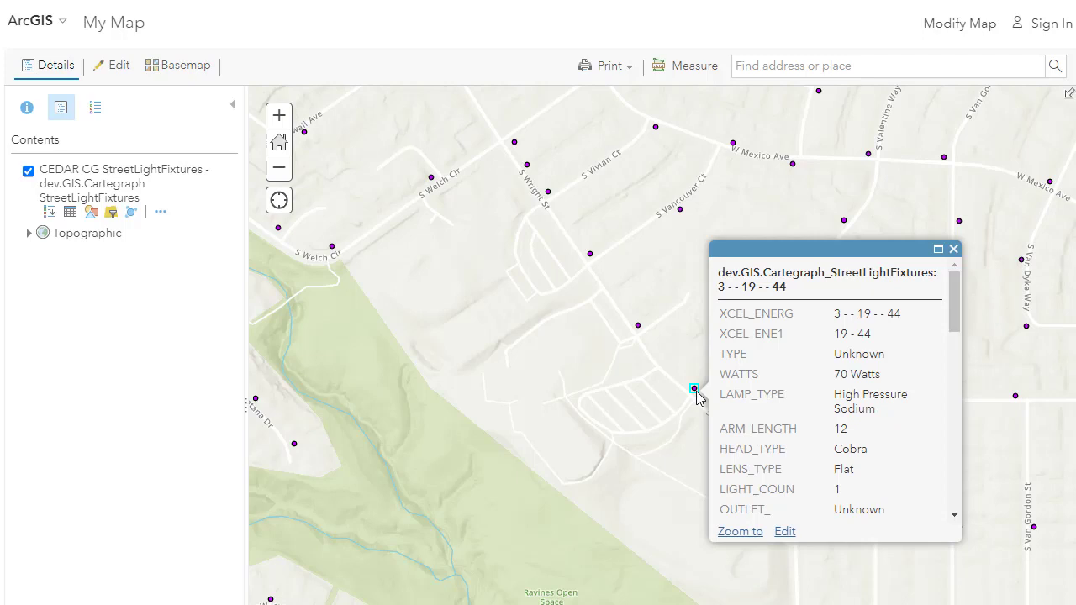
click(637, 326)
click(70, 215)
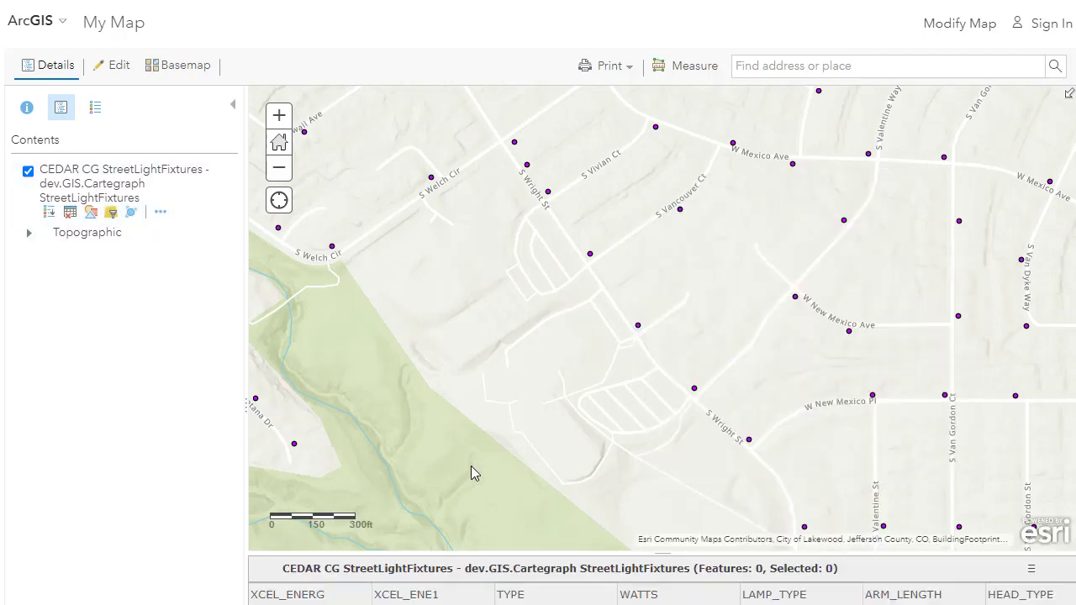
Enlarge the street light table, select one light on the map, and scroll its attribute columns
drag(655, 552, 655, 449)
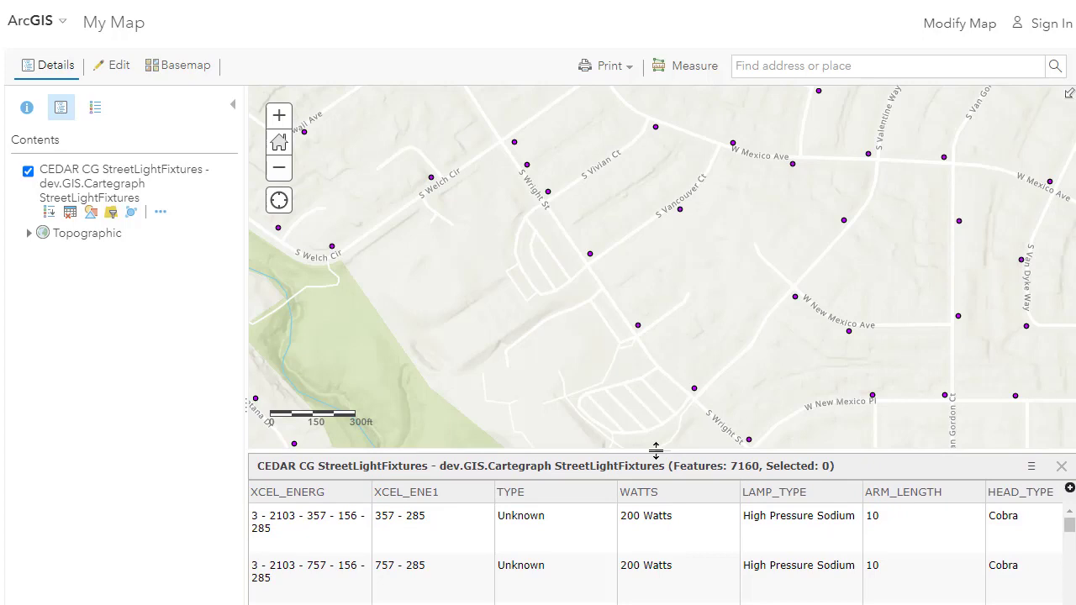
click(637, 326)
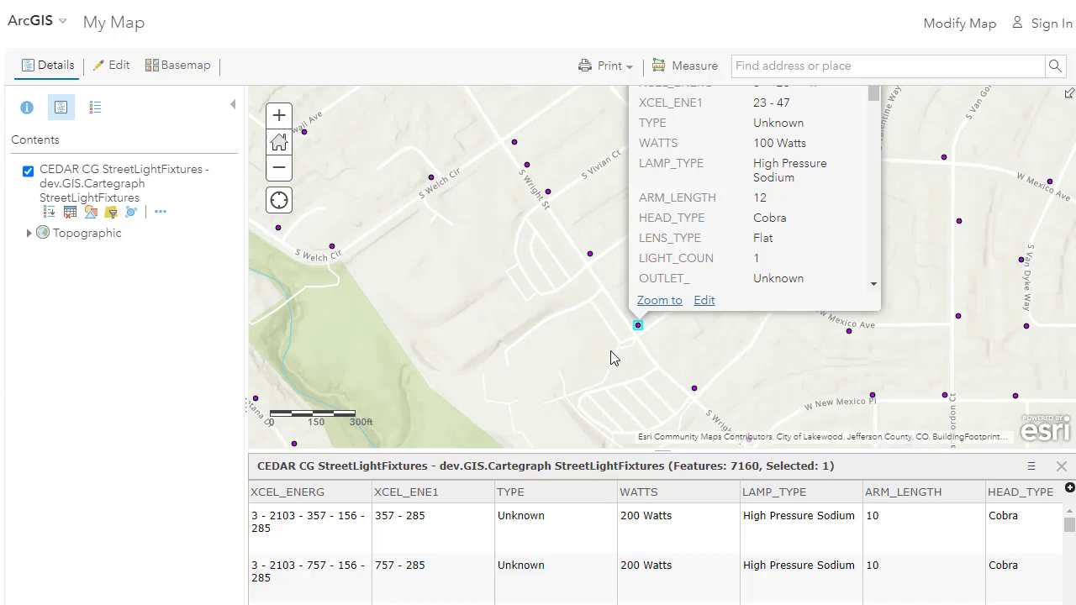
scroll(588, 527, right, 8)
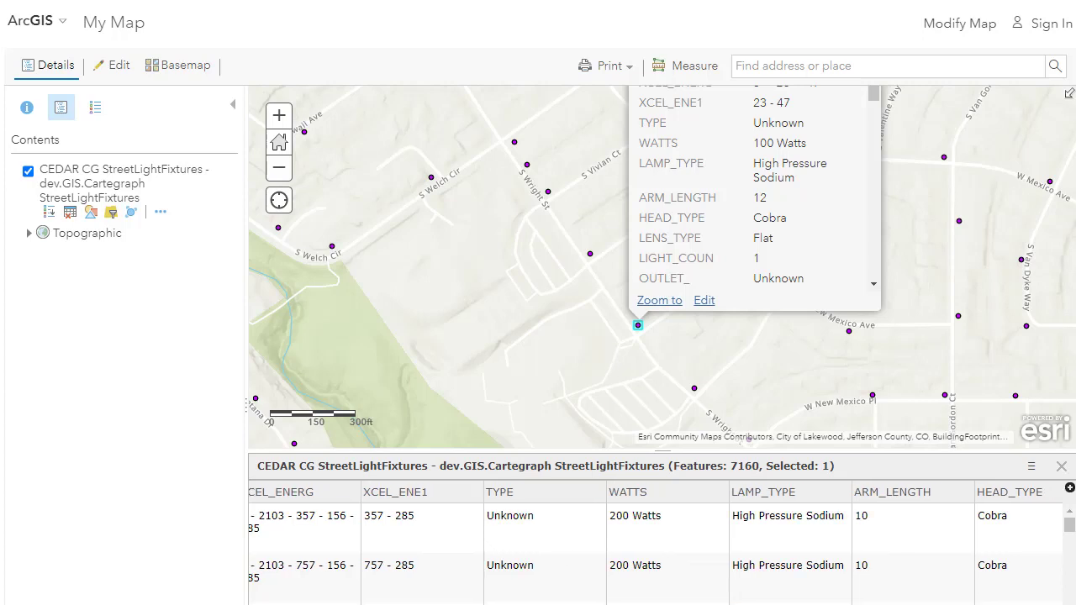
scroll(652, 543, right, 10)
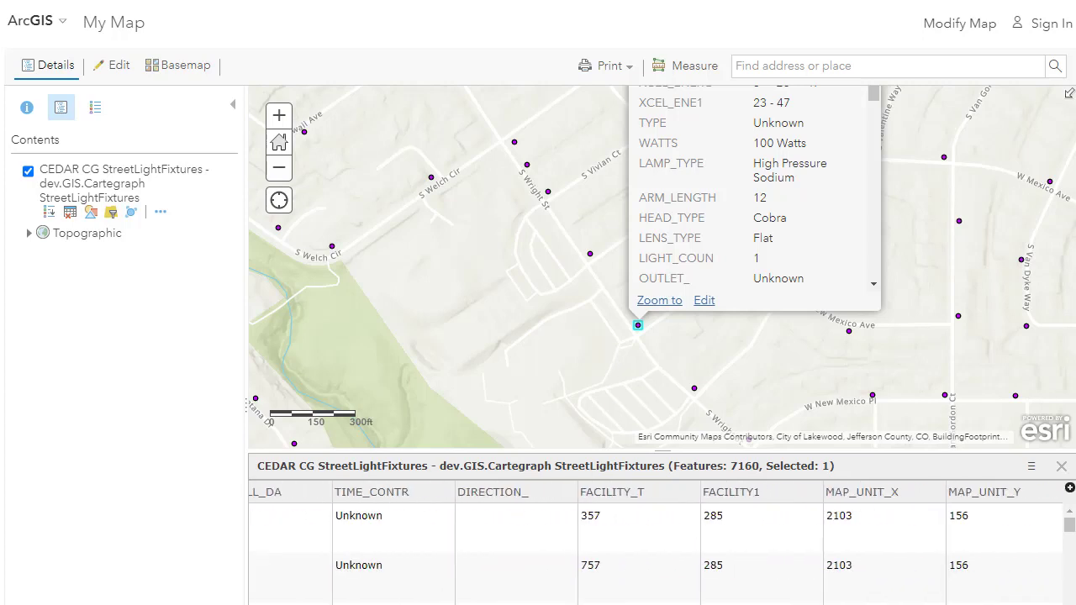
scroll(656, 543, right, 10)
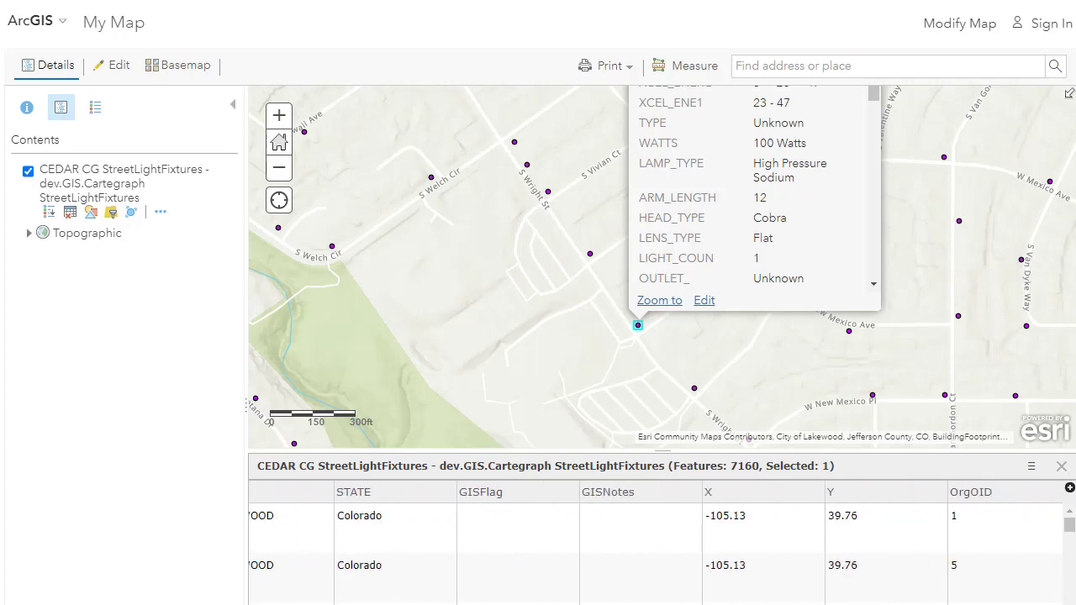
scroll(656, 543, right, 6)
scroll(656, 543, right, 10)
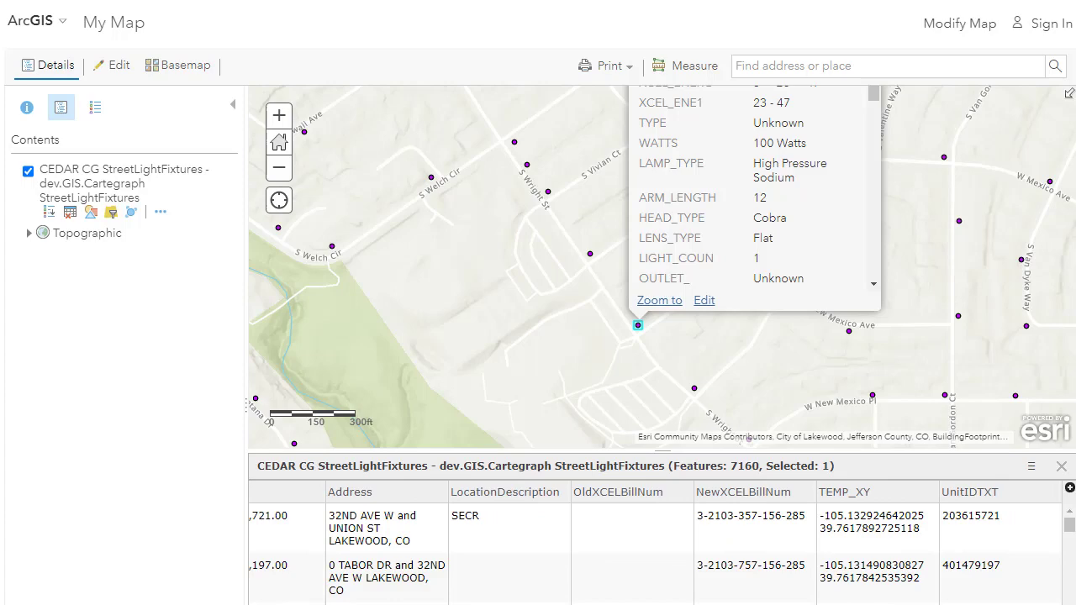
scroll(655, 543, left, 15)
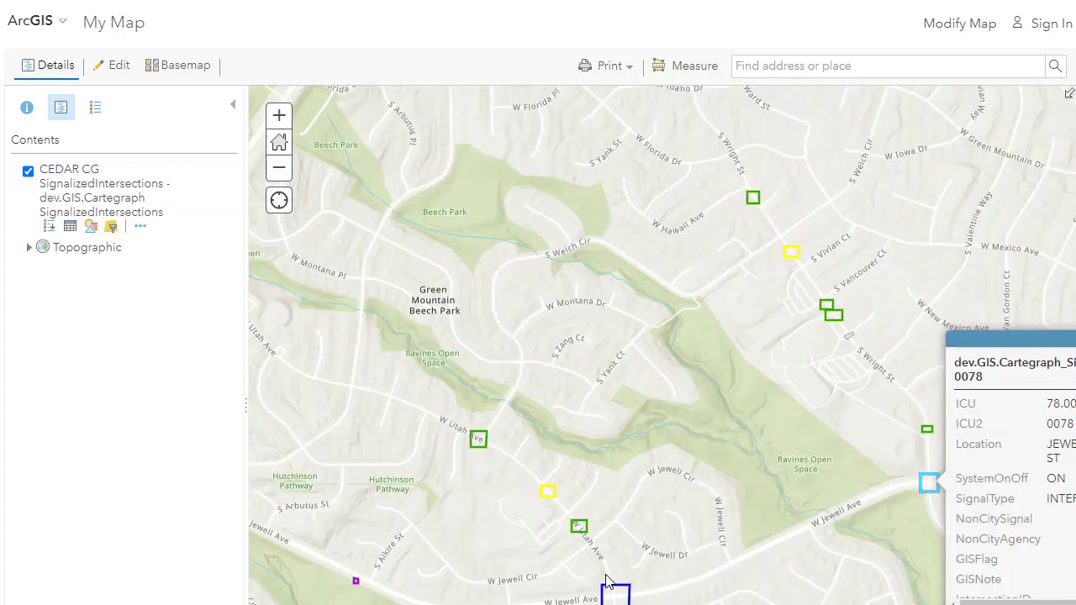
Inspect the school and mid-block signals on W Utah Ave and the S Wright St signals
click(580, 528)
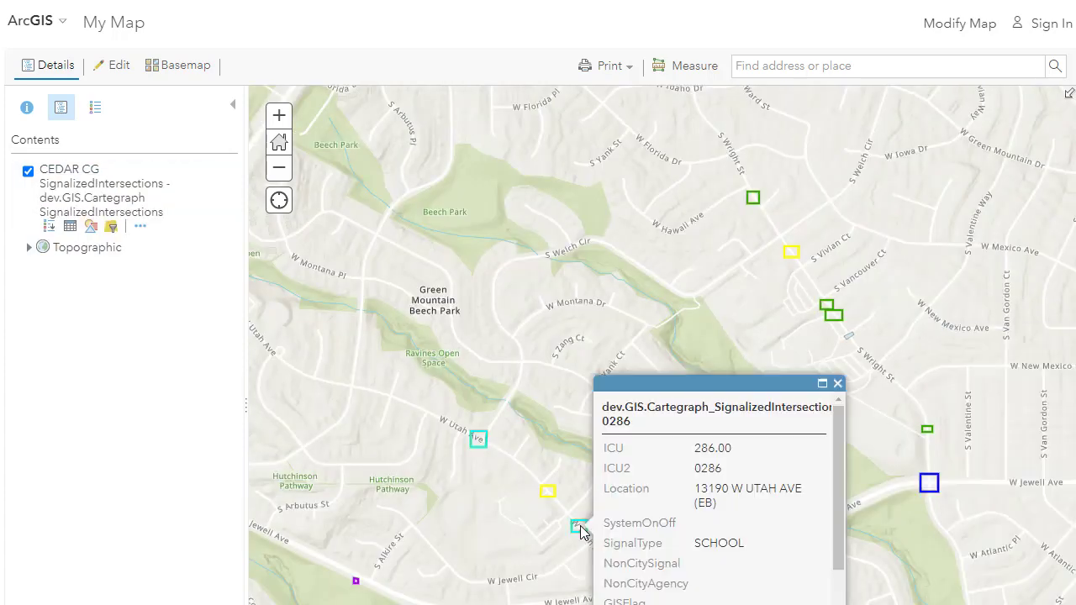
click(546, 494)
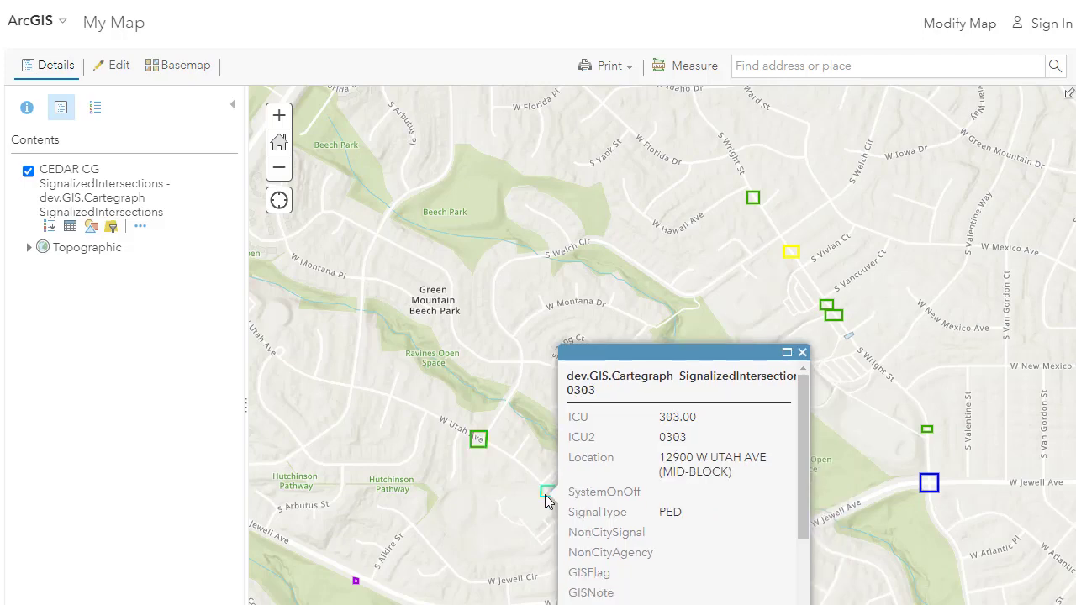
click(807, 355)
click(931, 484)
click(928, 431)
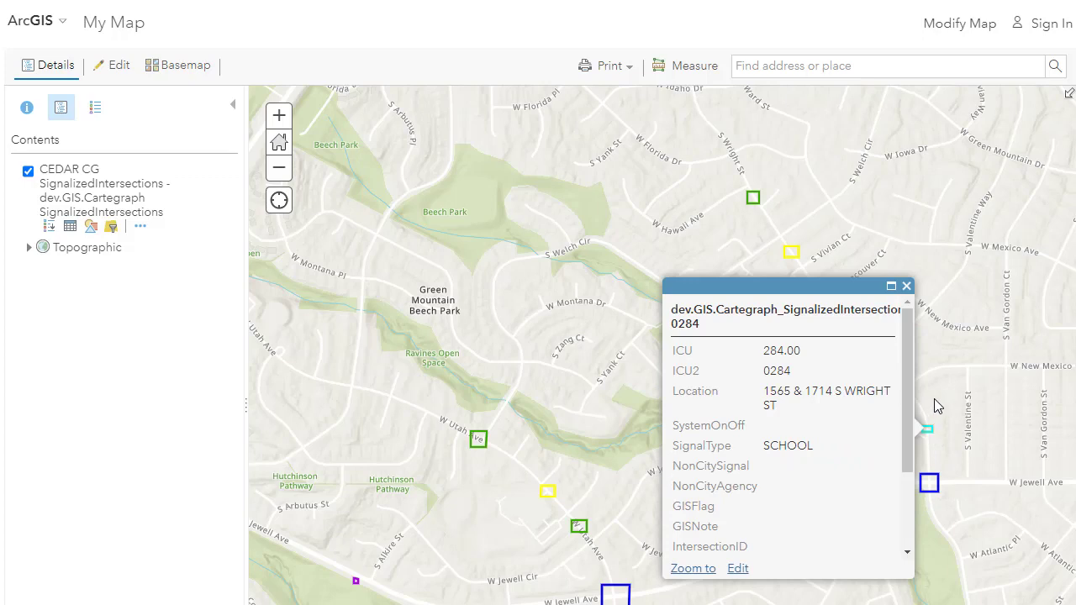
click(934, 401)
Review signal 0284 and the Jewell Ave and Wright St signal, then close the popup
click(834, 316)
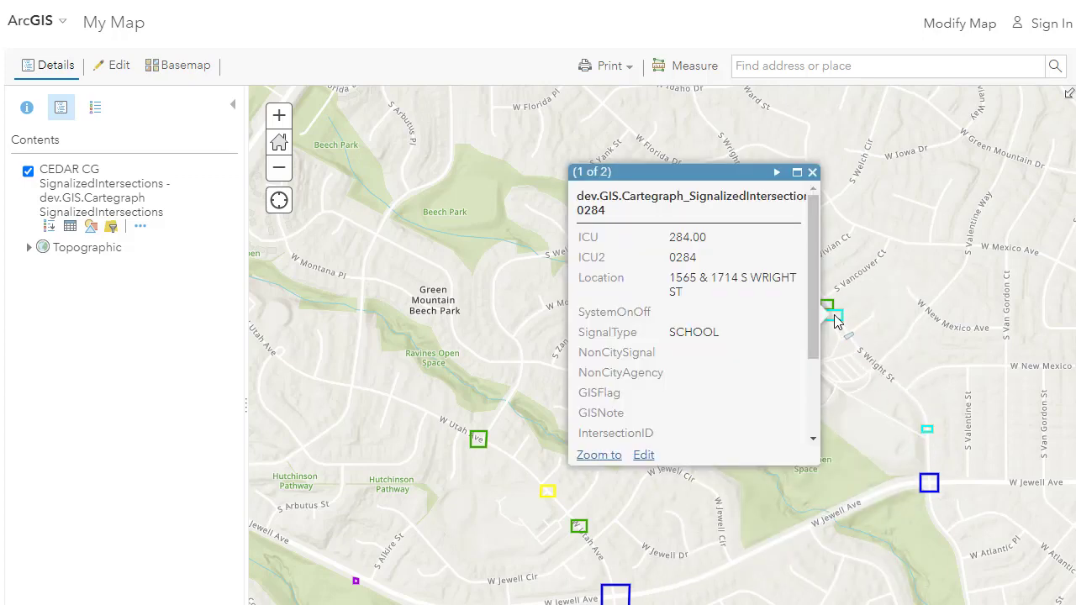
click(930, 486)
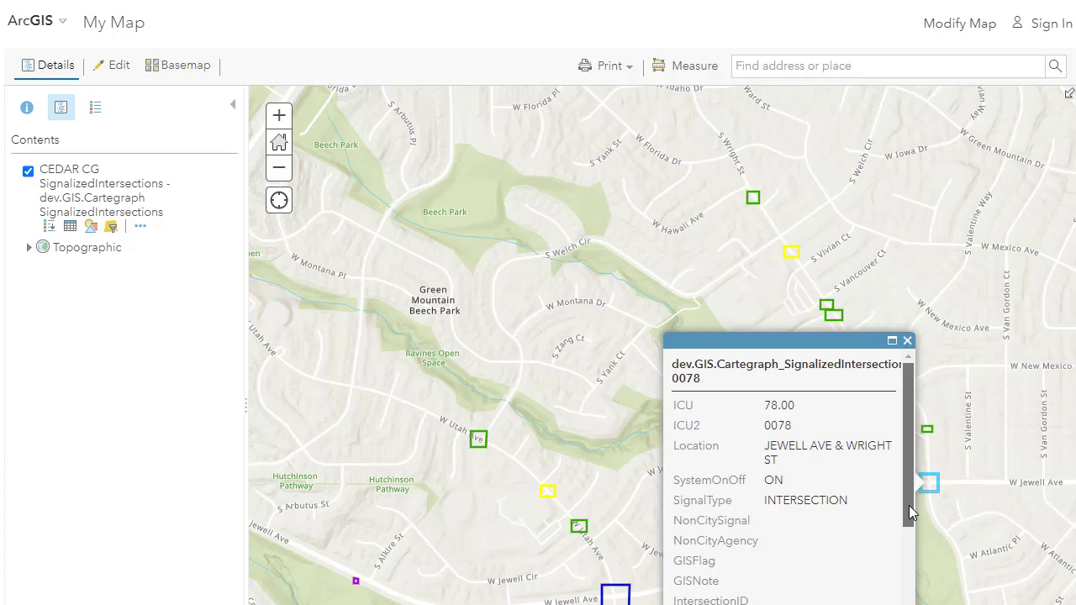
scroll(909, 505, down, 3)
click(907, 341)
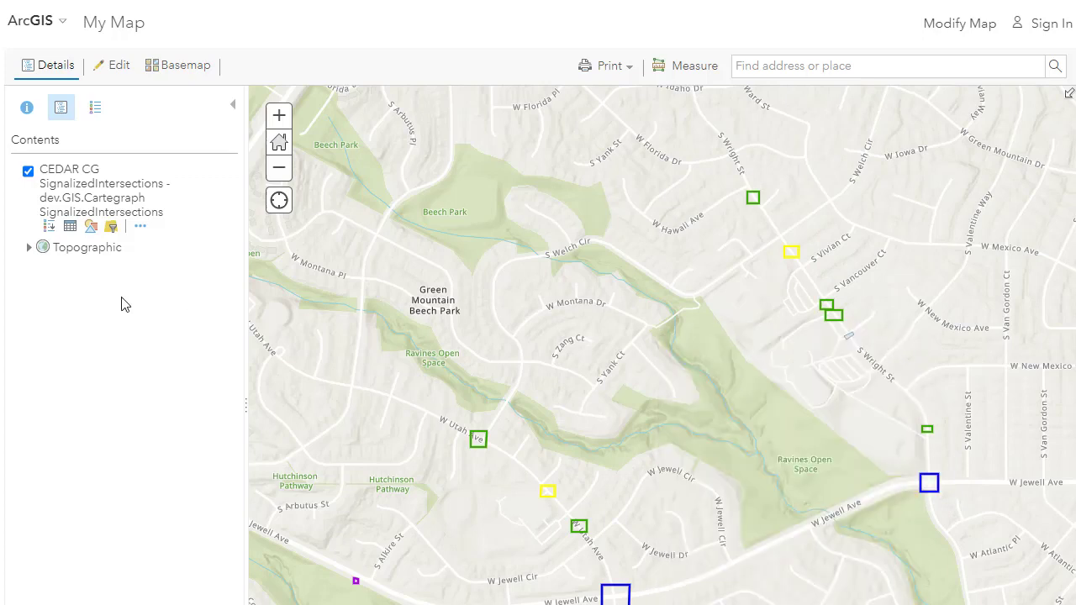
Open and enlarge the intersections table, select intersection 0284, and show only its record
click(71, 228)
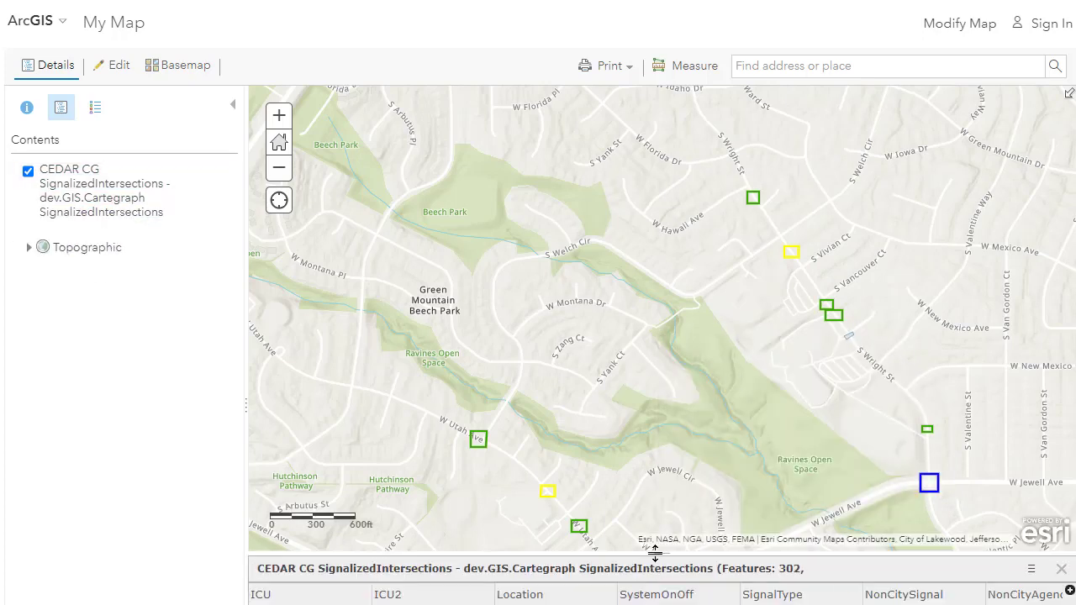
drag(653, 550, 648, 401)
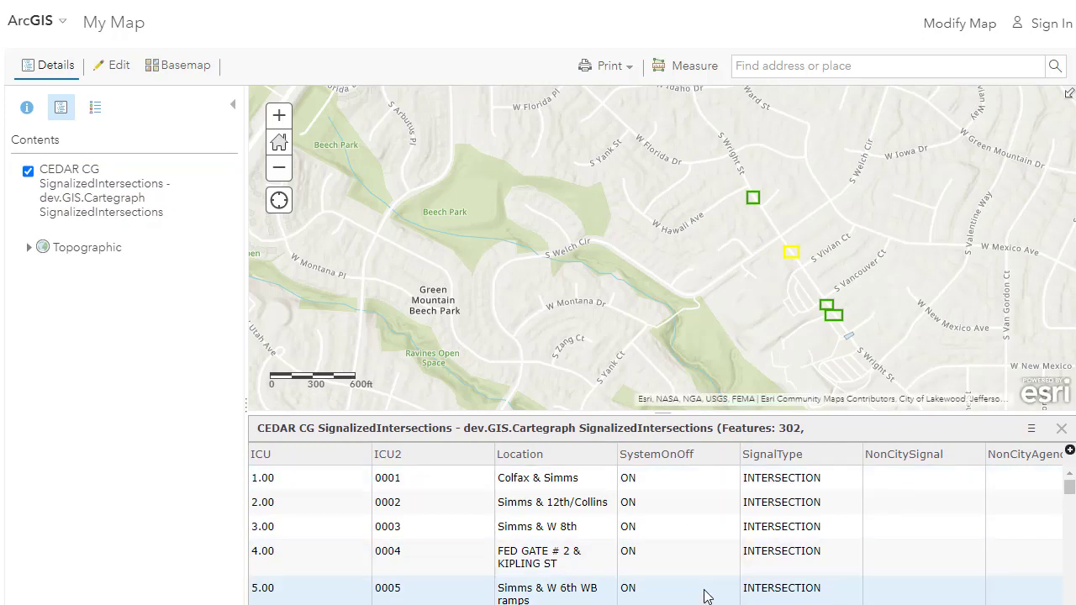
scroll(704, 593, right, 3)
scroll(704, 593, right, 3)
scroll(703, 593, left, 6)
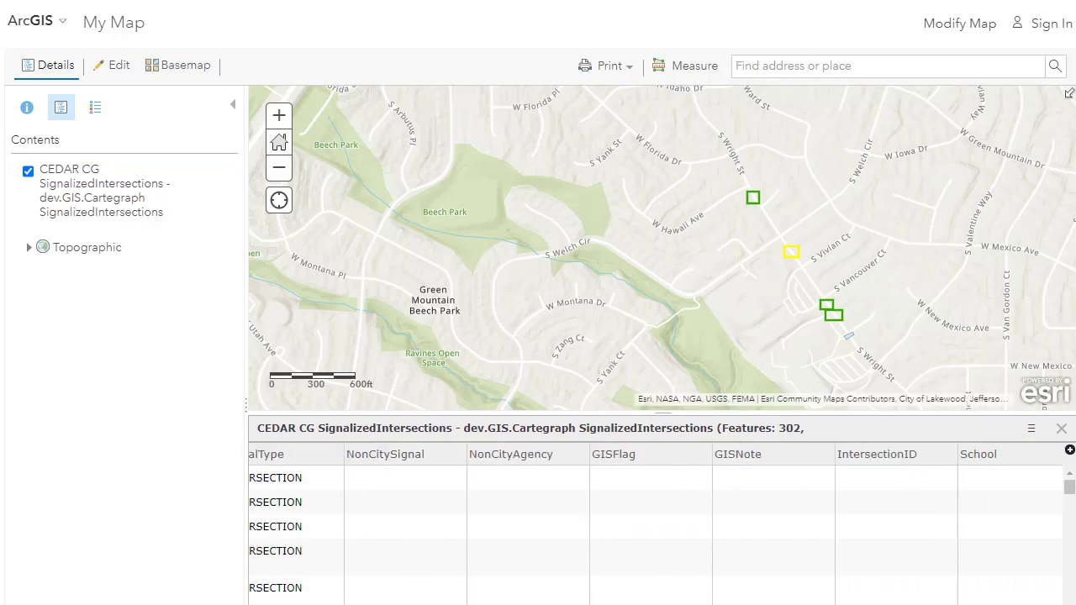
click(832, 316)
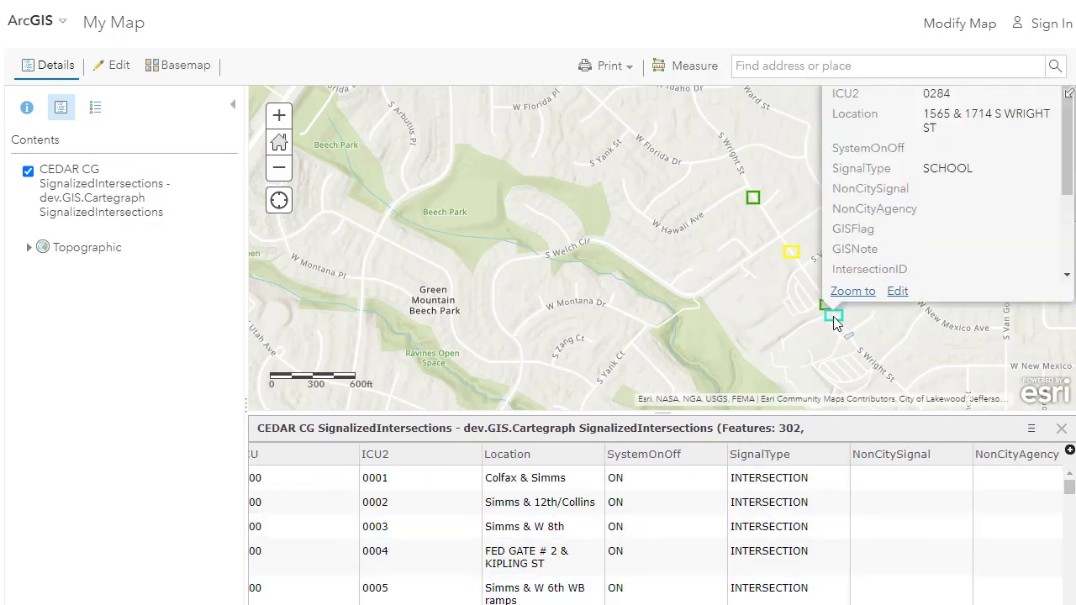
click(1028, 431)
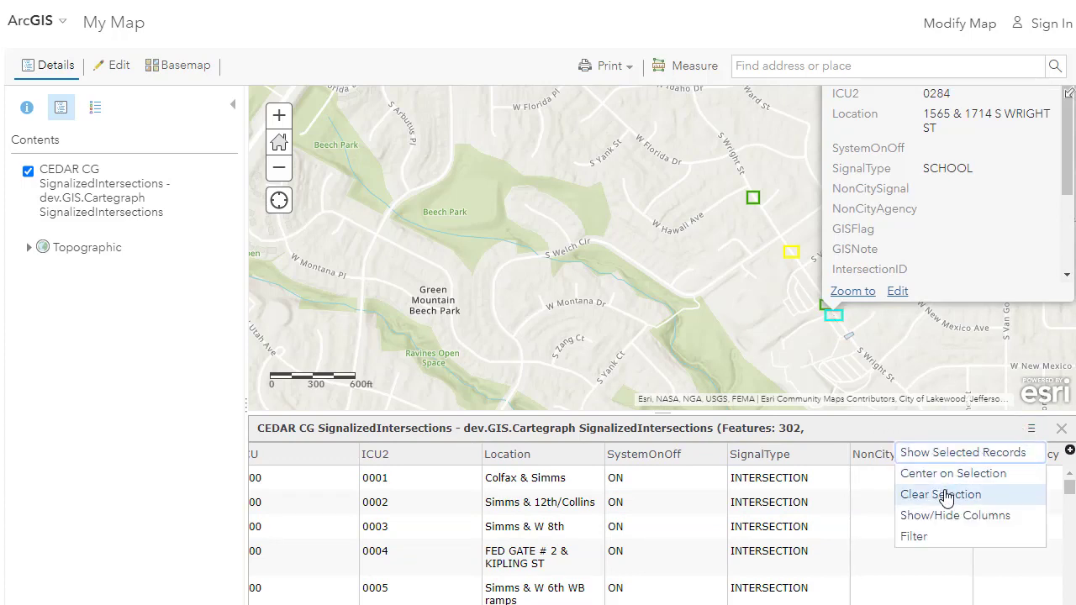
click(948, 452)
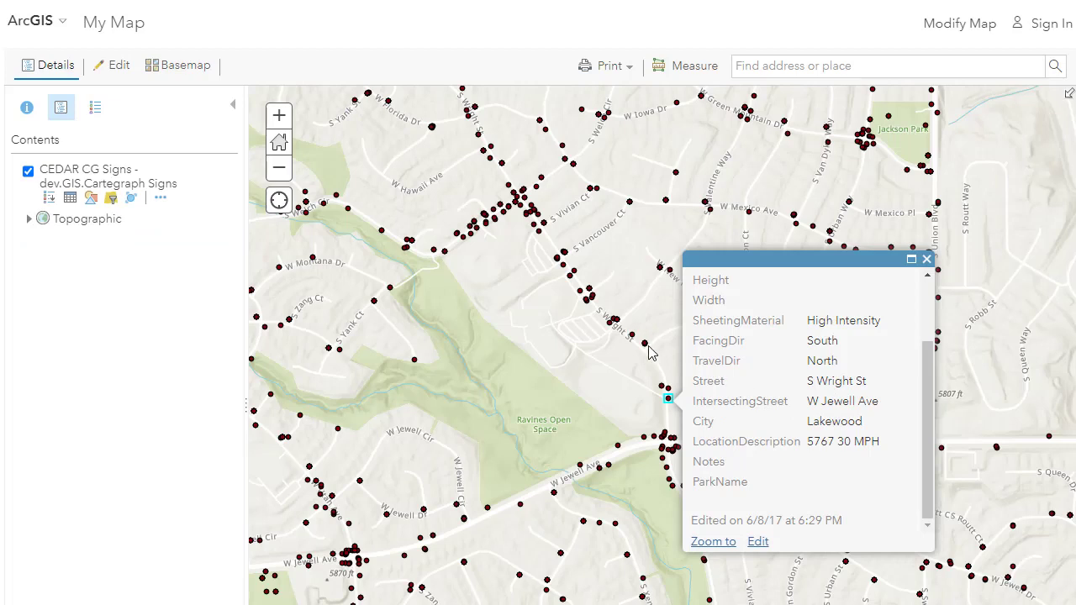
View the details of sign 23110-1, then close its popup
click(663, 440)
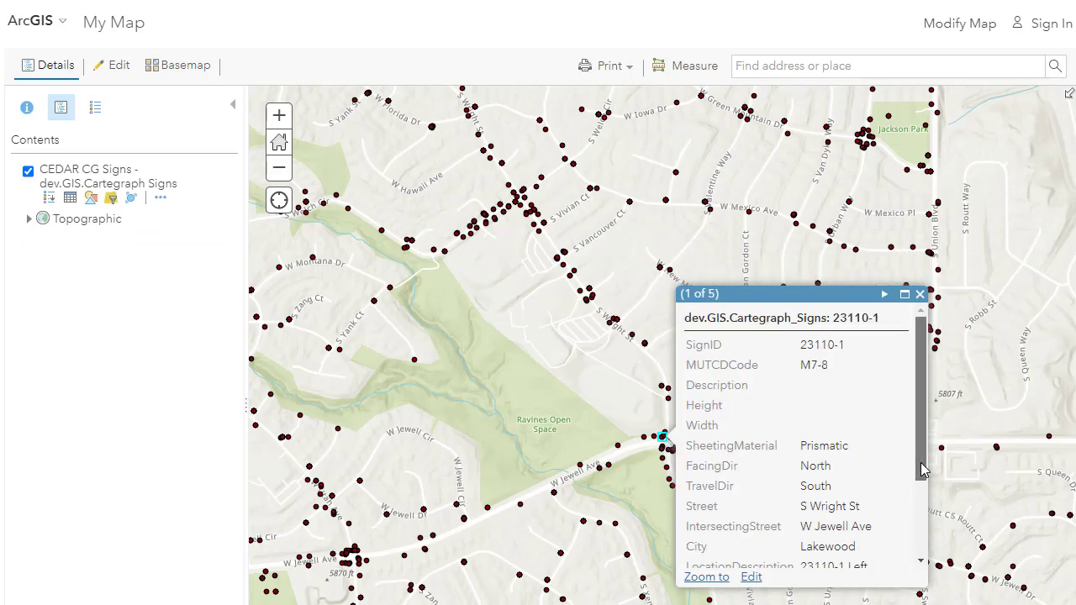
drag(919, 475, 927, 530)
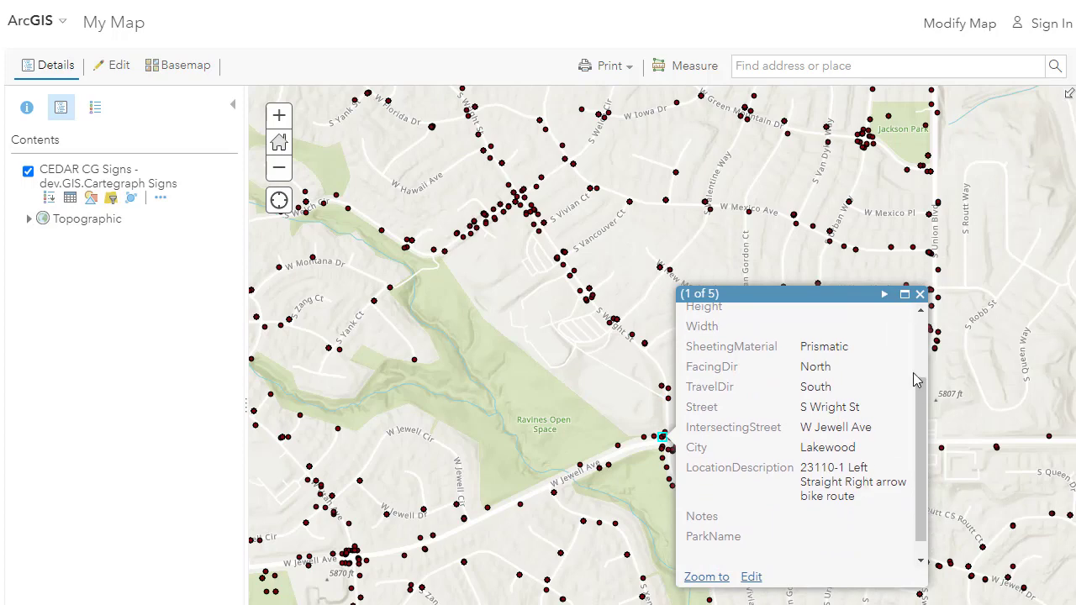
click(920, 294)
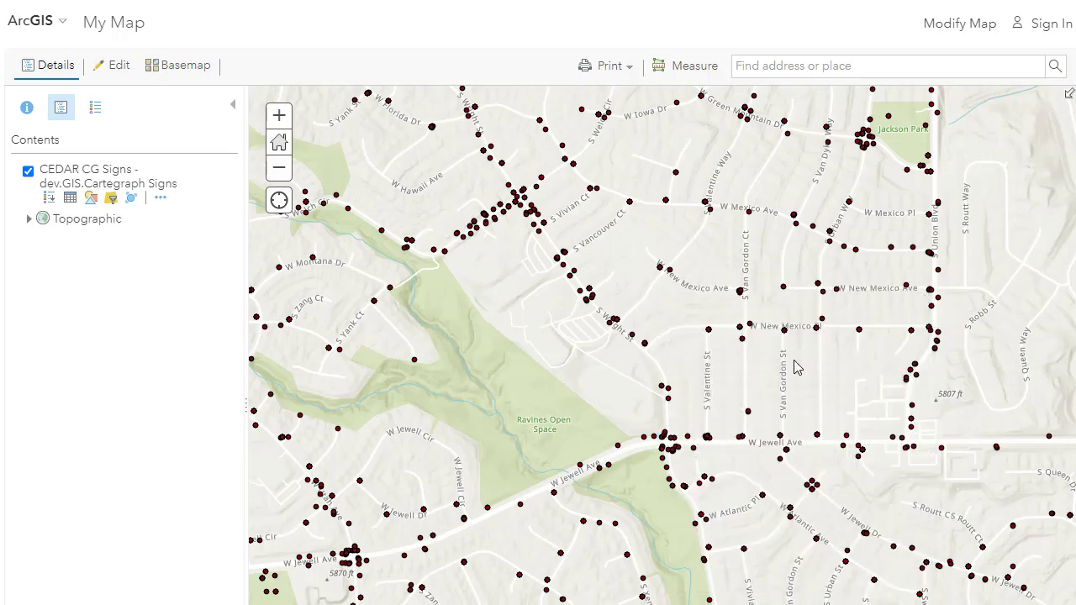
Review sign 5767's attributes on S Wright St and close its popup
click(669, 400)
scroll(853, 475, down, 3)
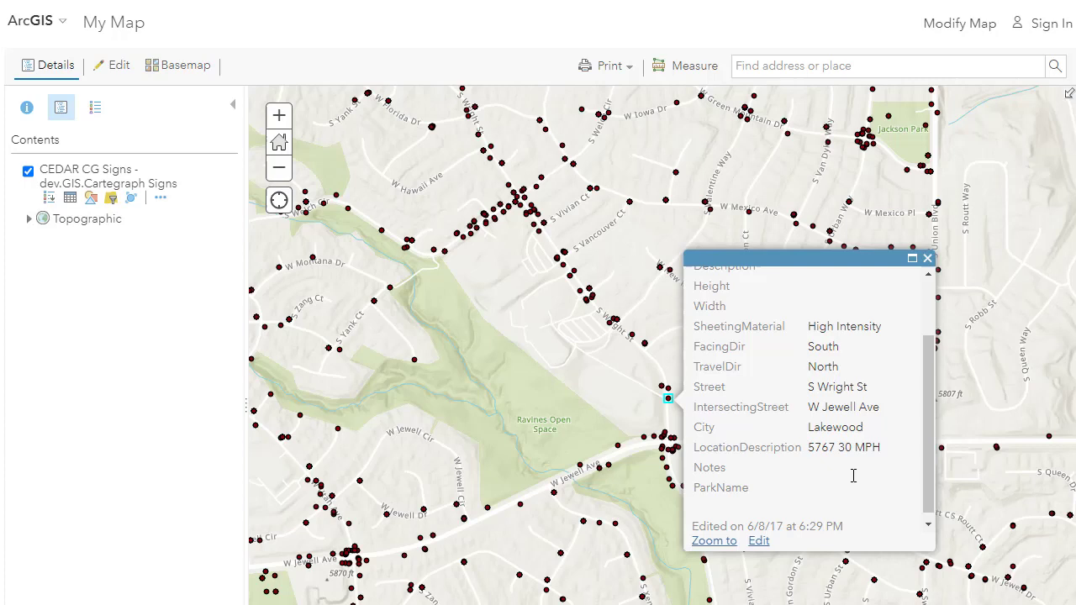
scroll(853, 477, up, 3)
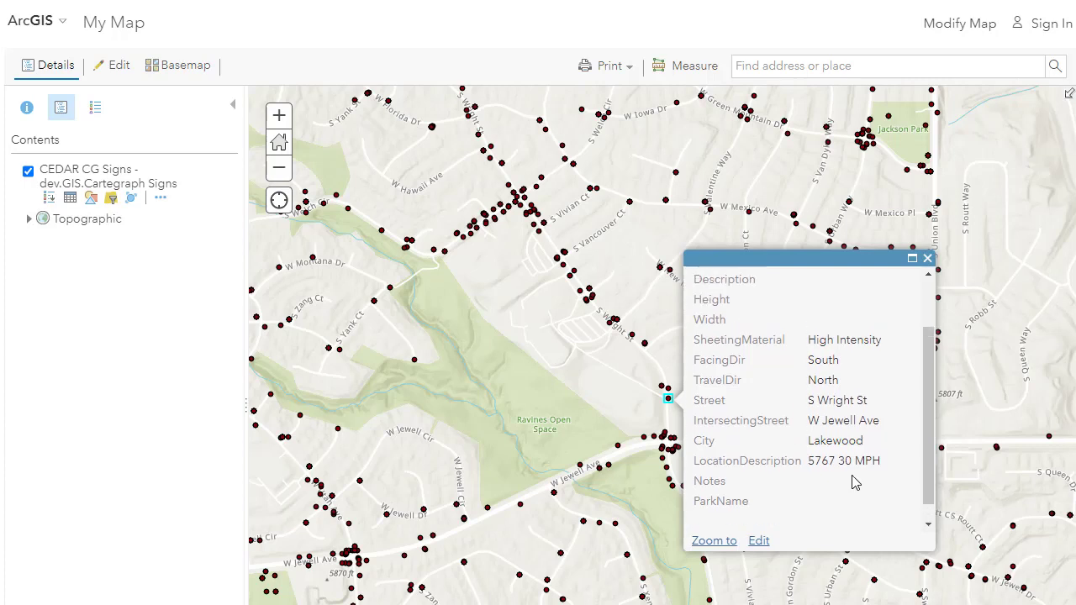
click(927, 258)
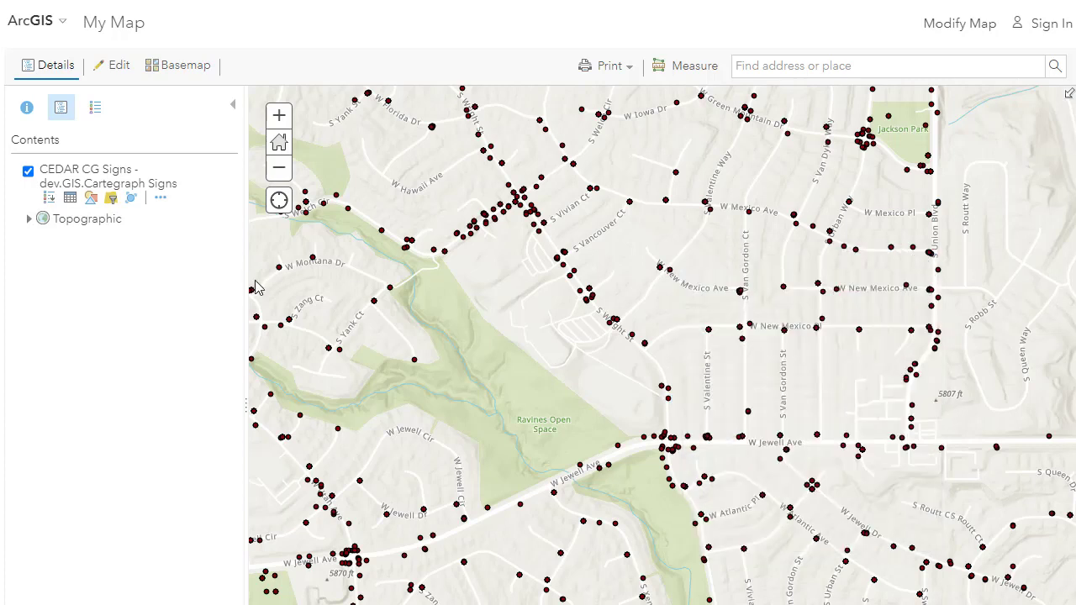
Open the CEDAR CG Signs table, enlarge it, and scroll right through its columns
click(71, 199)
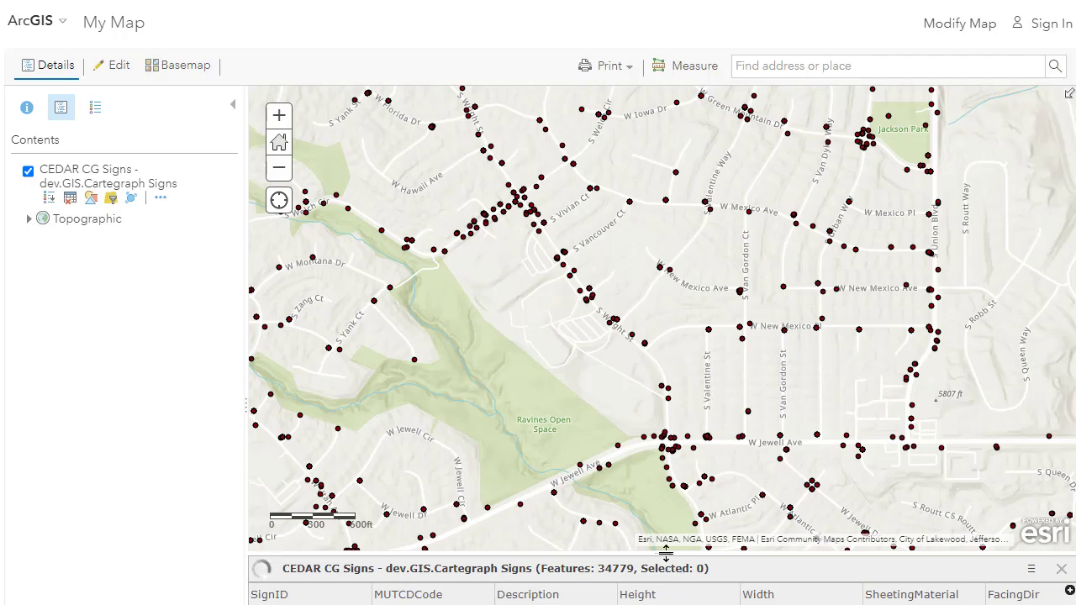
drag(670, 569, 670, 454)
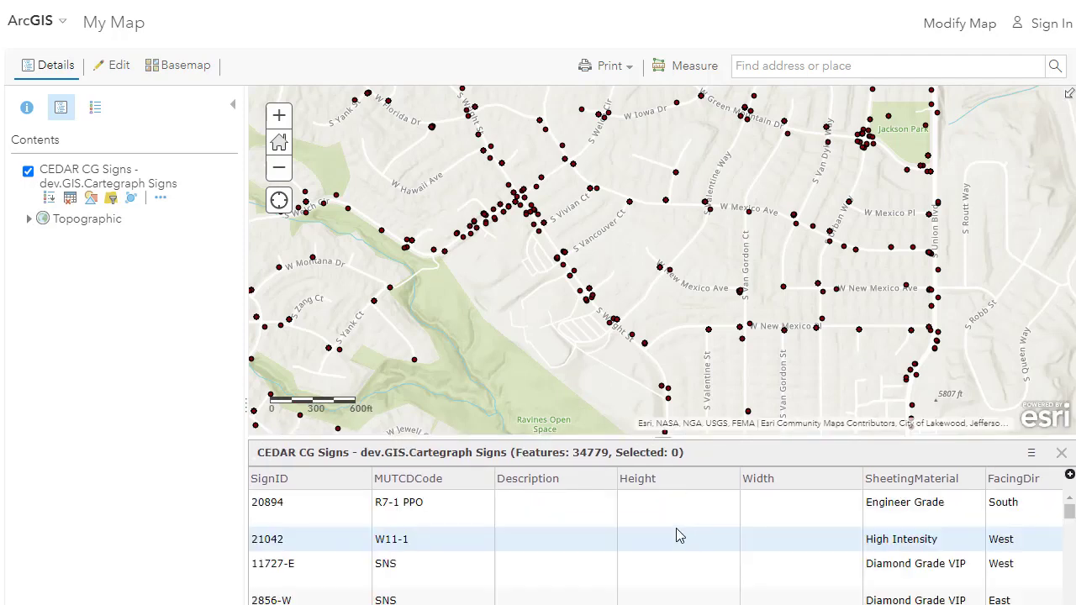
scroll(656, 592, right, 3)
scroll(655, 536, right, 10)
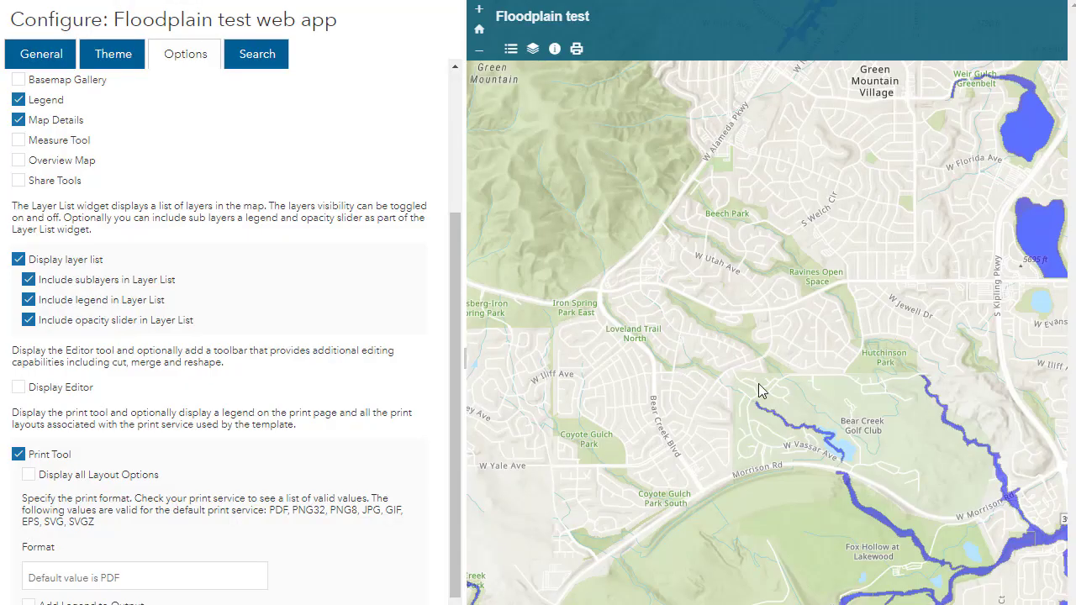
Pan and zoom out the Floodplain test preview until Golden and Arvada appear north of Lakewood
drag(759, 390, 753, 318)
drag(857, 370, 917, 311)
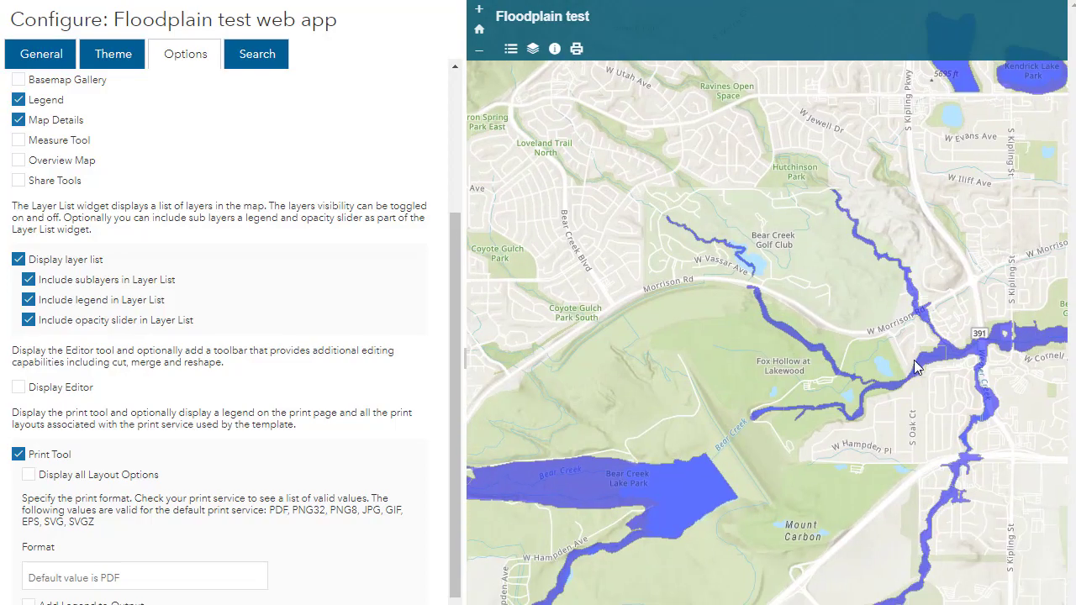
scroll(880, 423, down, 2)
drag(880, 423, 764, 430)
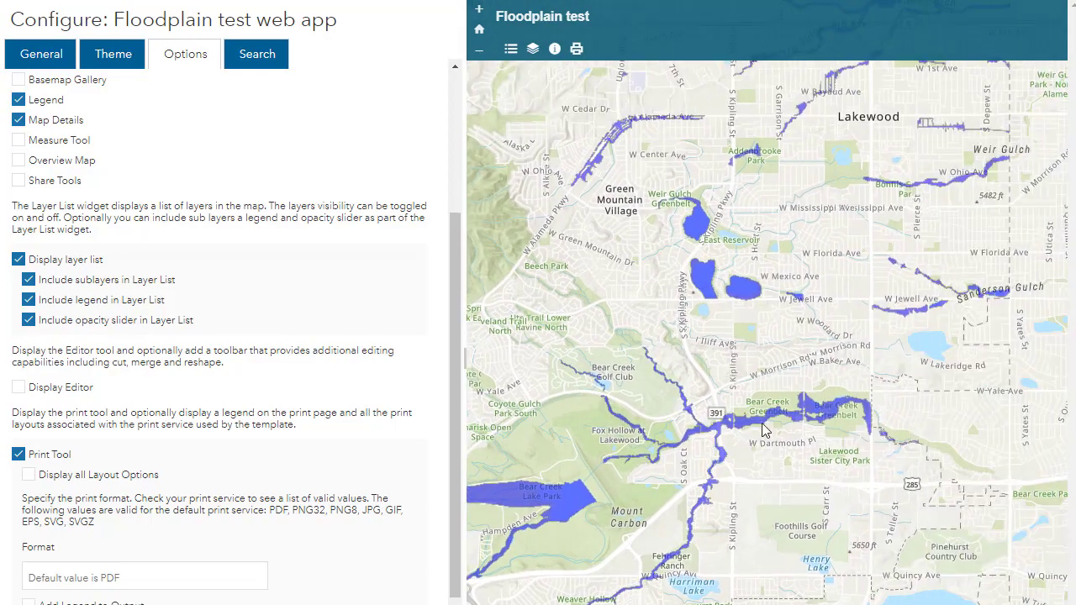
scroll(850, 390, down, 2)
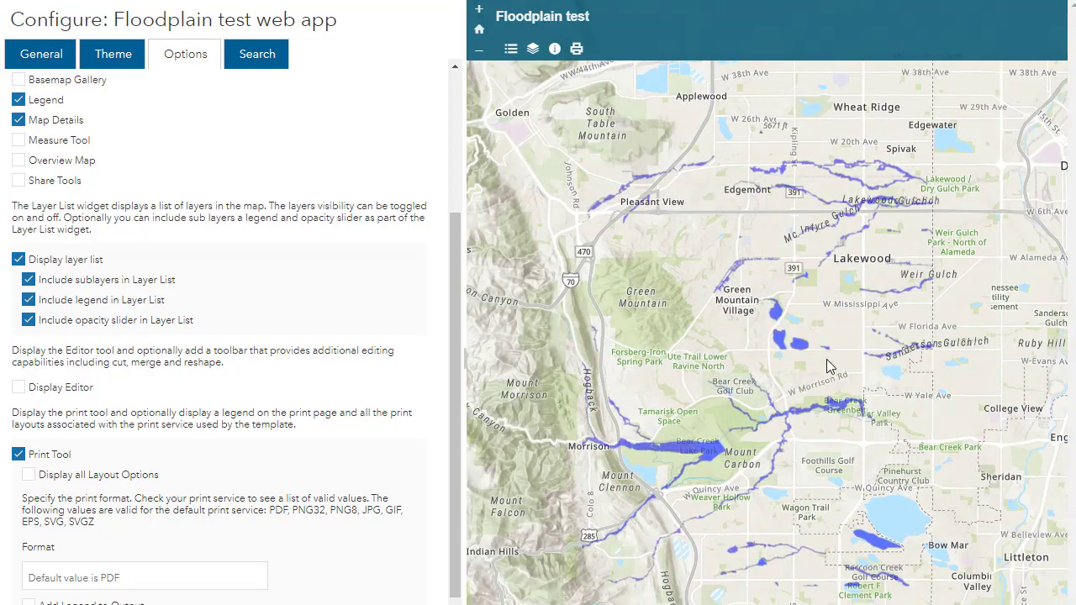
drag(826, 358, 853, 460)
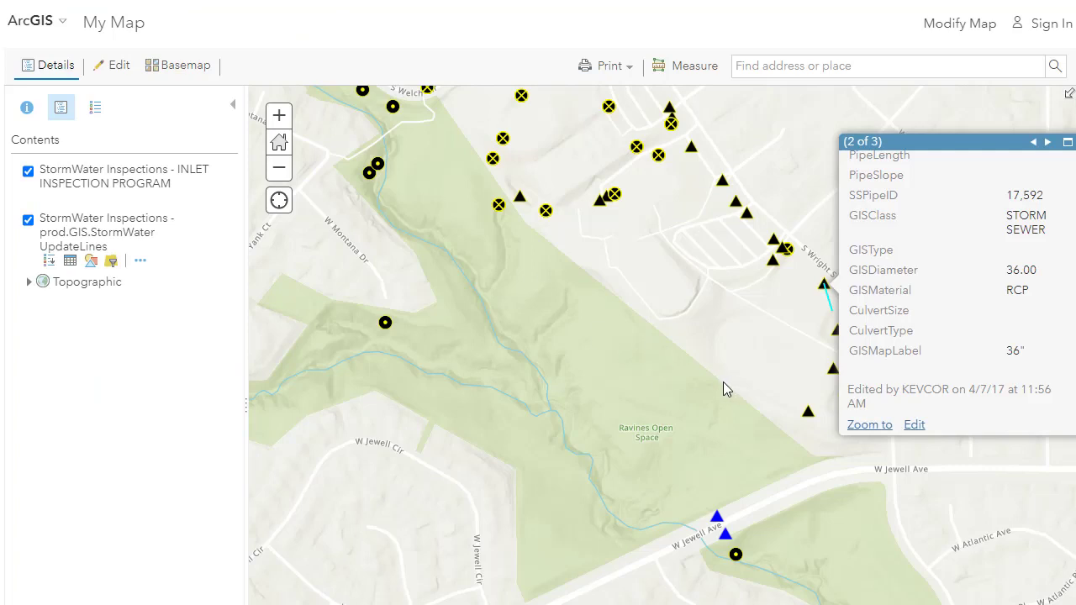
Inspect inlet inspection records, including inlet 5928, in their map popups
click(786, 250)
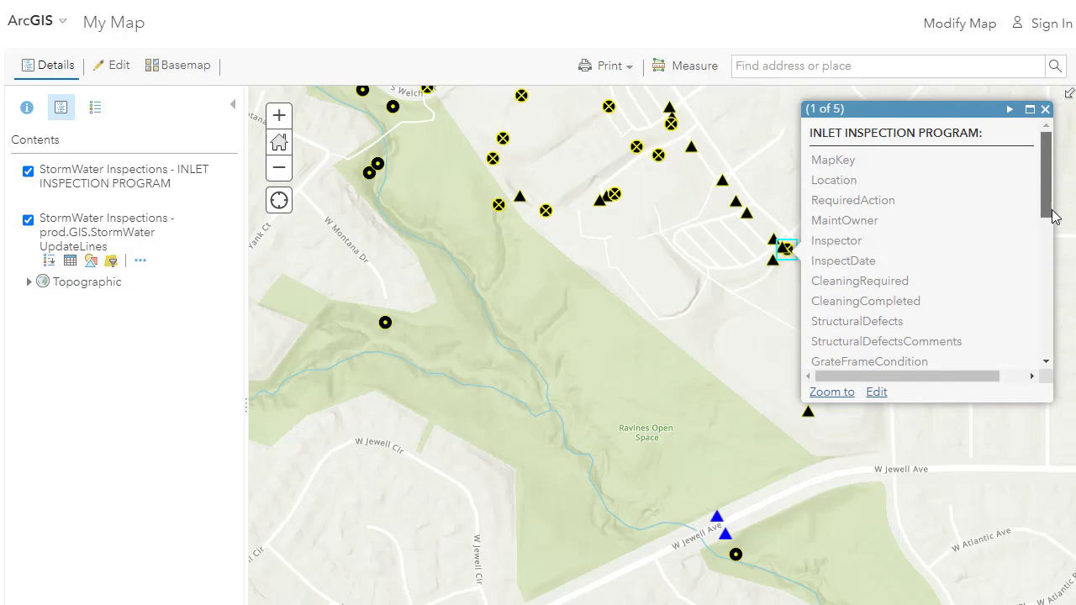
drag(1048, 211, 1067, 290)
drag(979, 384, 1023, 379)
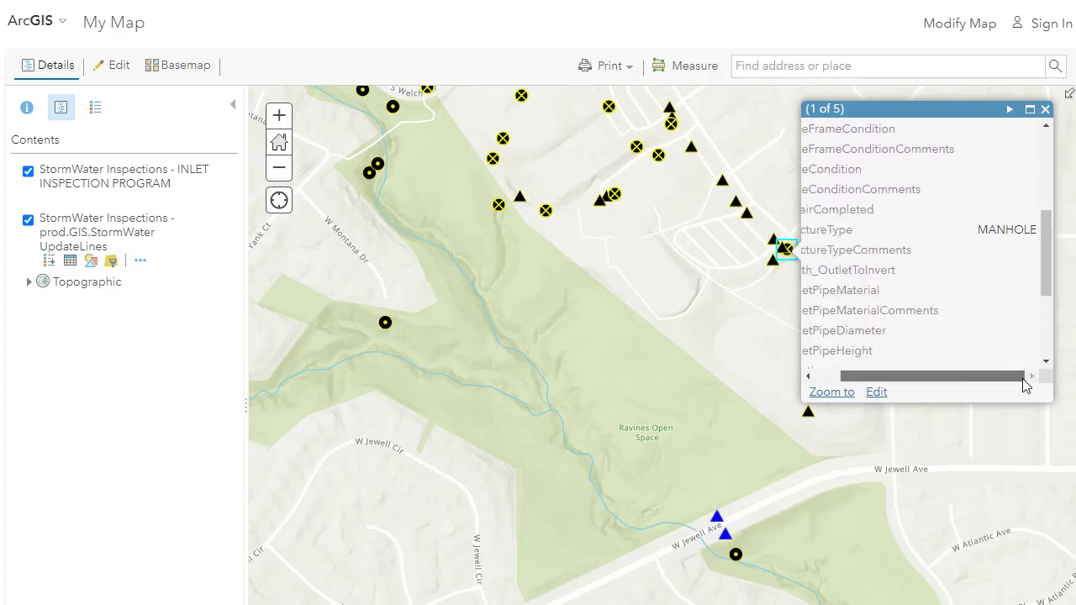
click(808, 414)
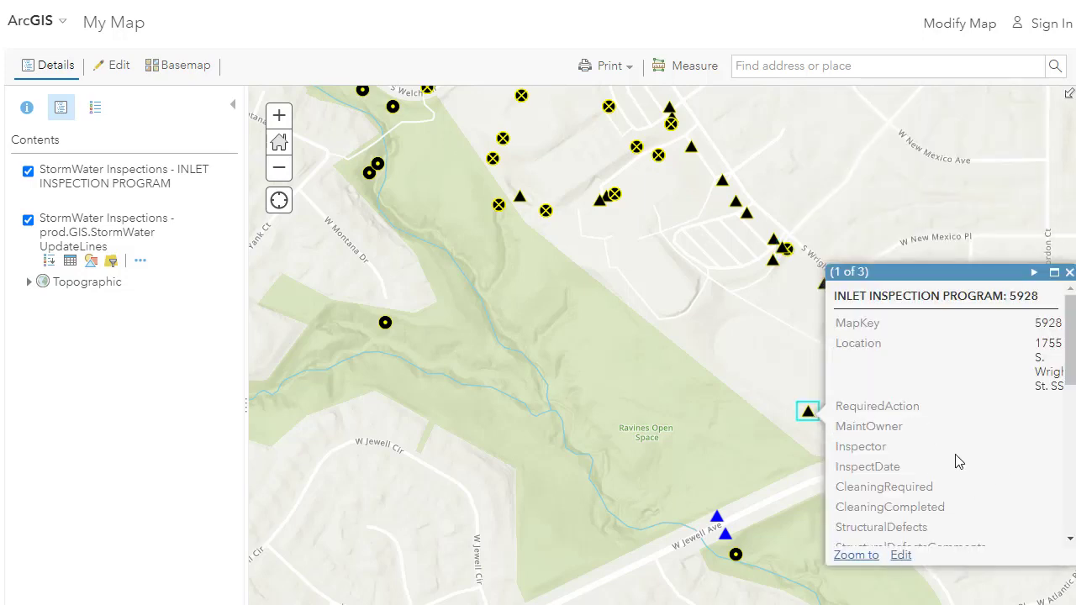
Close the popup and show the enlarged INLET INSPECTION PROGRAM attribute table of 10724 features
click(1068, 272)
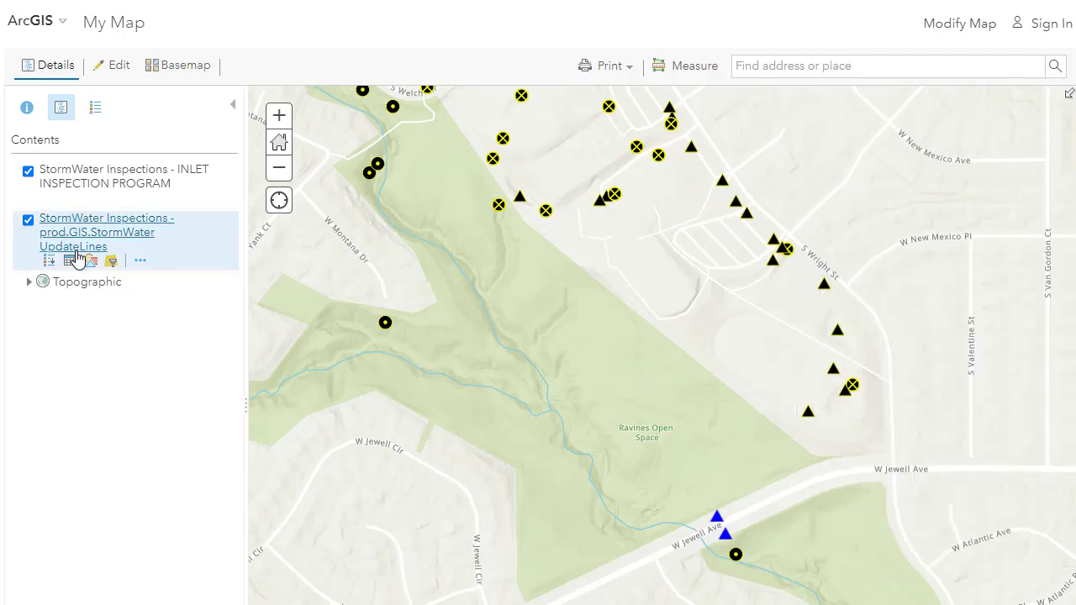
click(71, 200)
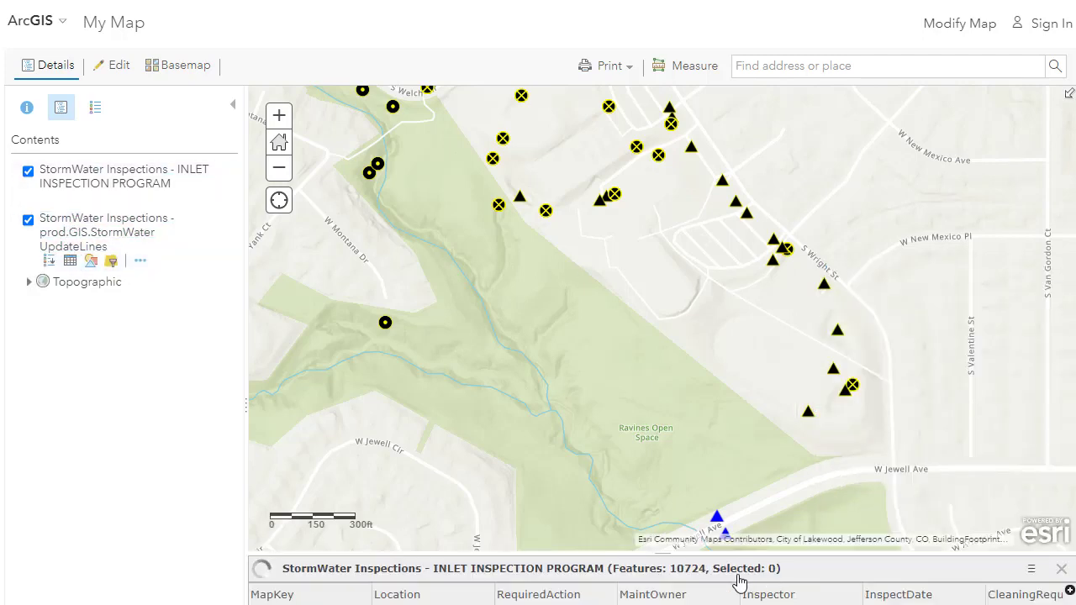
drag(669, 552, 684, 420)
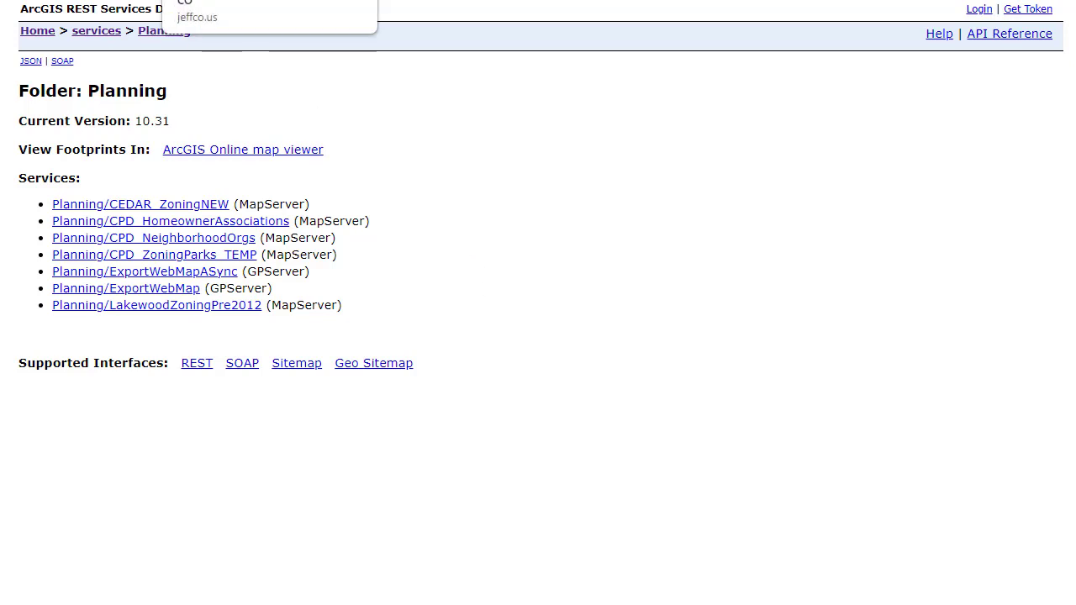
Scroll the jeffco.us Mapping & GIS page and move the map carousel back two cards to Crash
click(210, 0)
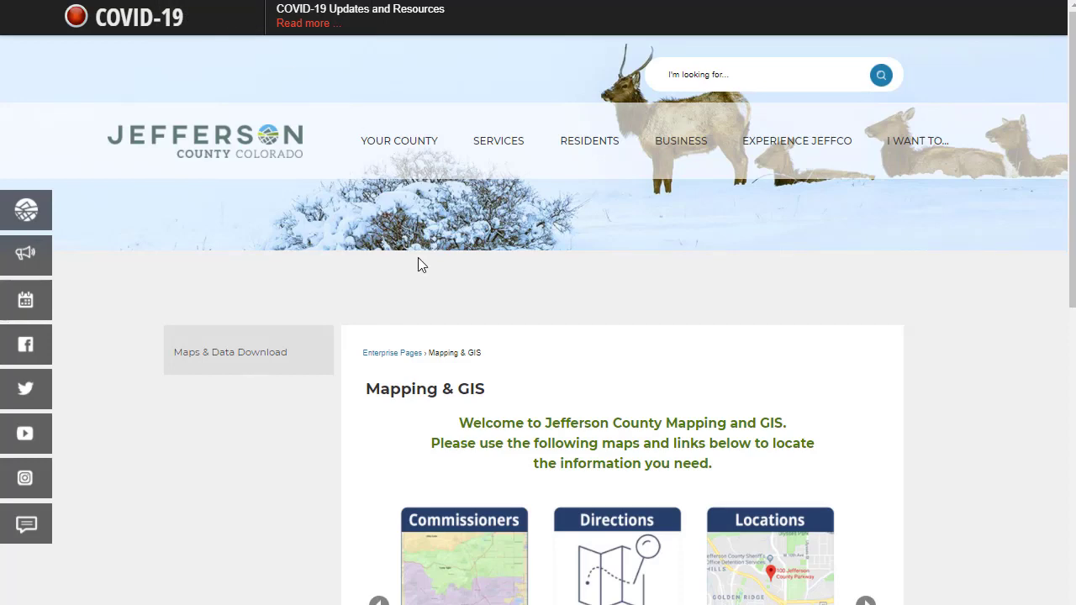
scroll(418, 257, down, 2)
scroll(418, 257, down, 1)
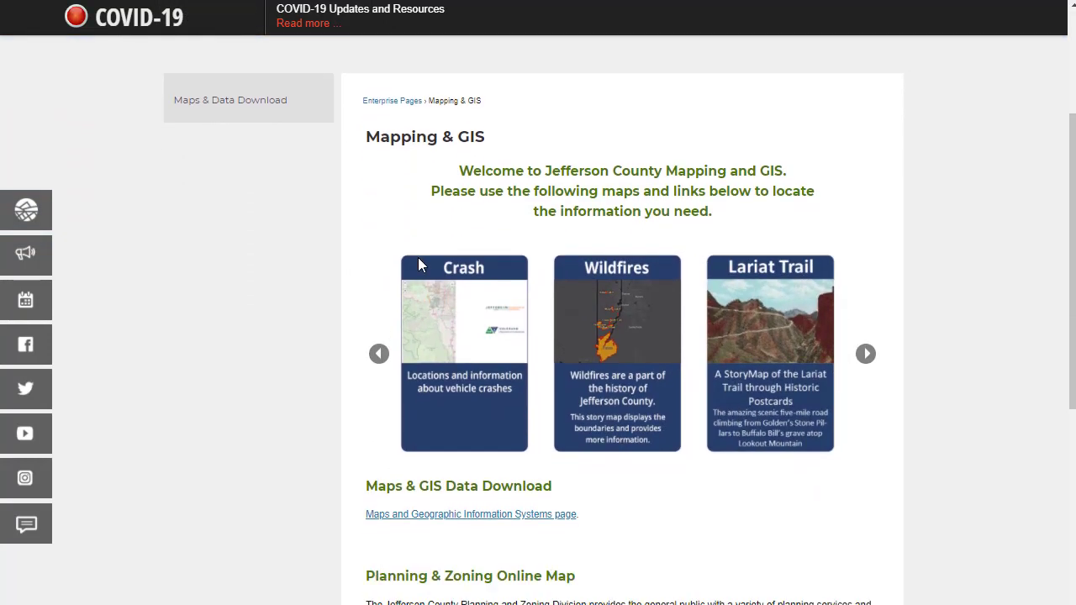
scroll(420, 265, down, 1)
scroll(420, 265, up, 4)
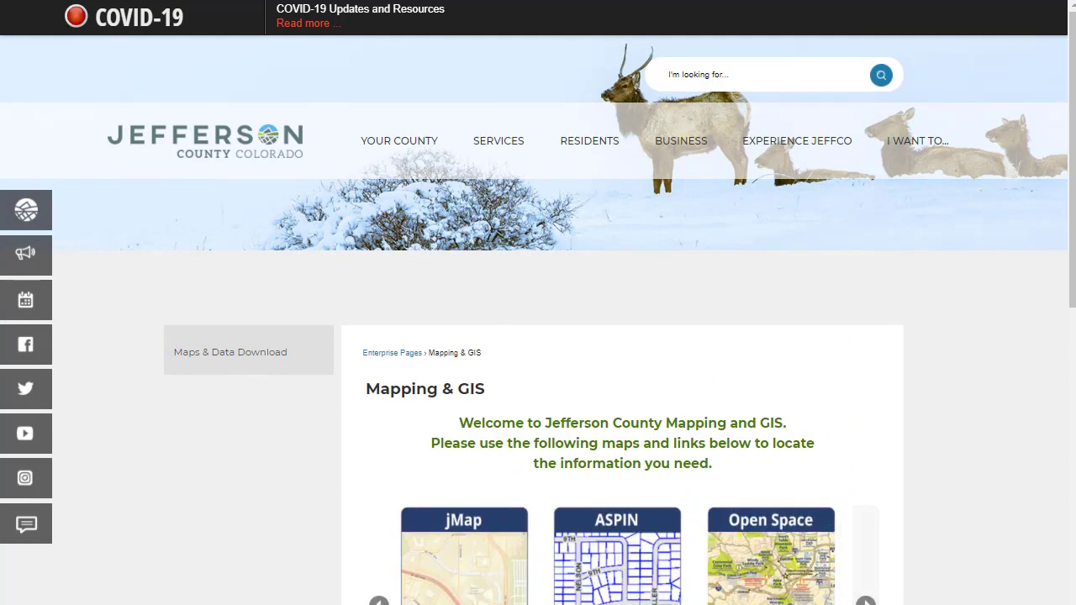
click(377, 601)
click(377, 600)
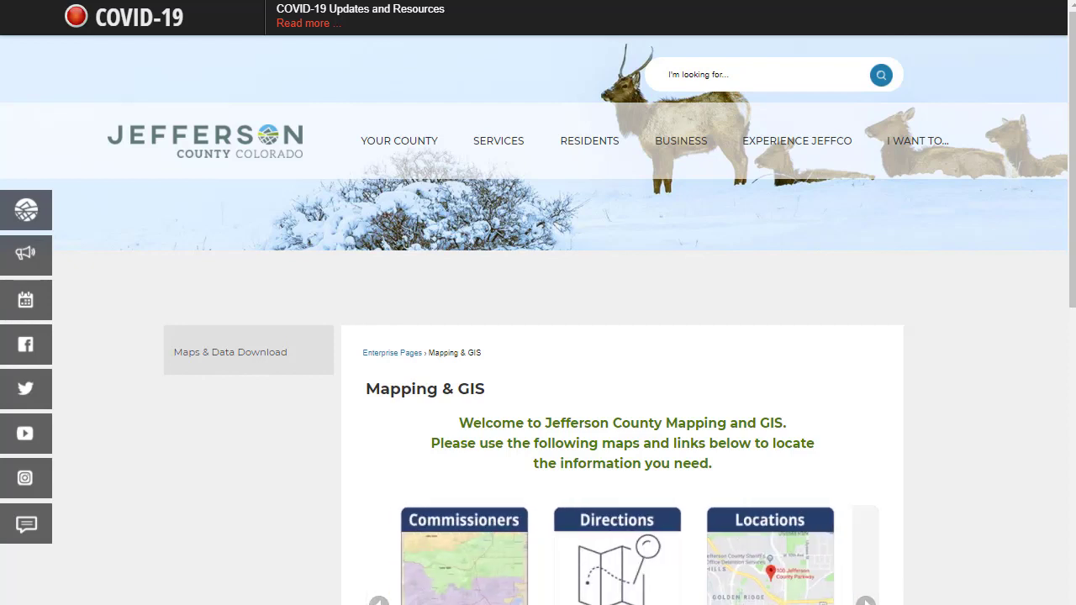
Go to the Jefferson County Open Data site and scroll through its Find Data home page
click(273, 2)
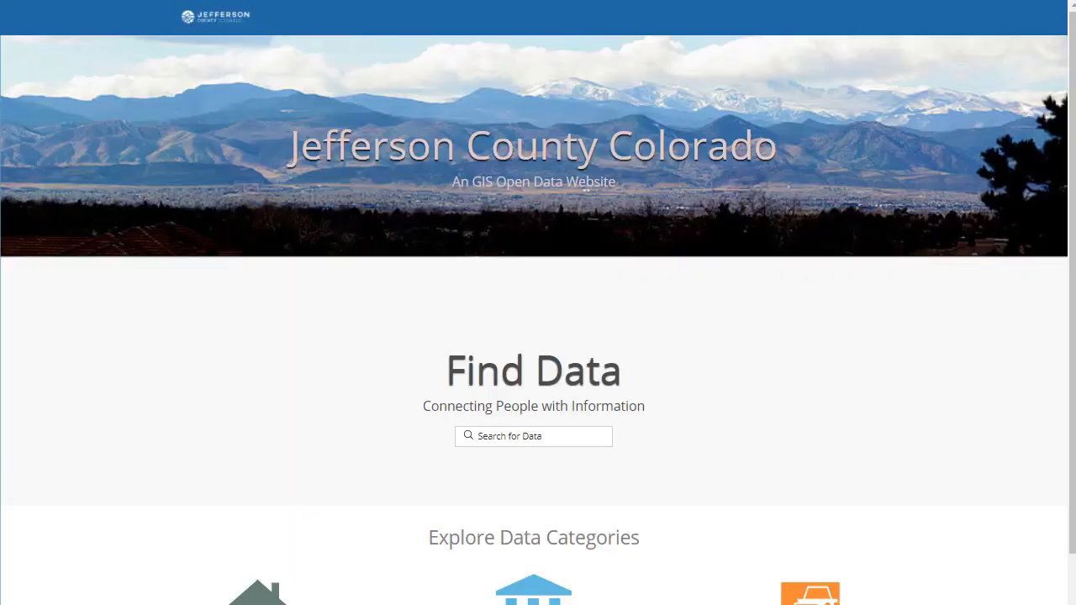
scroll(588, 349, down, 3)
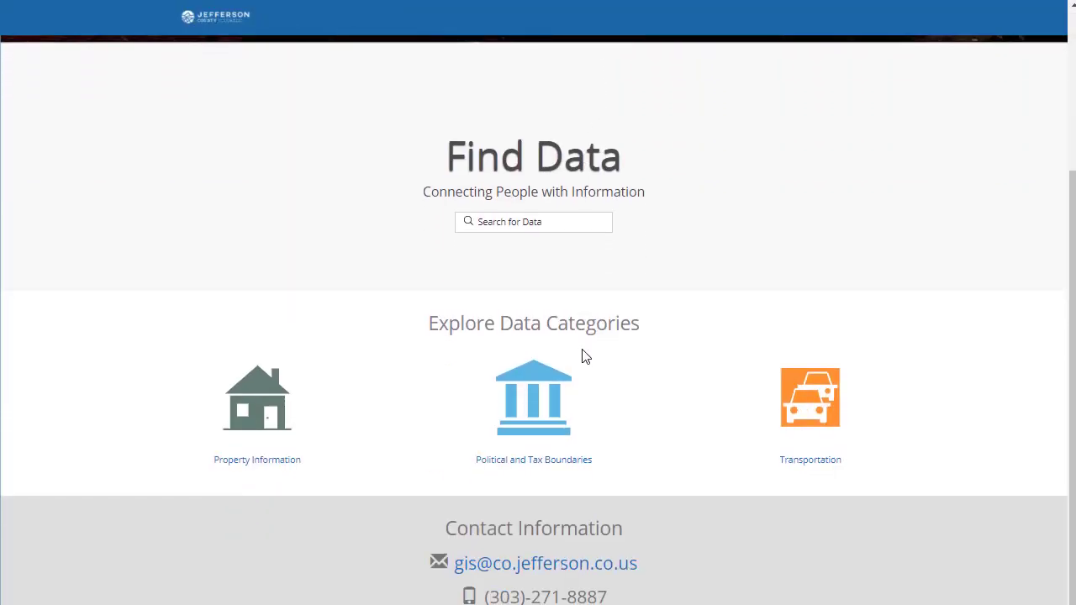
scroll(580, 353, up, 3)
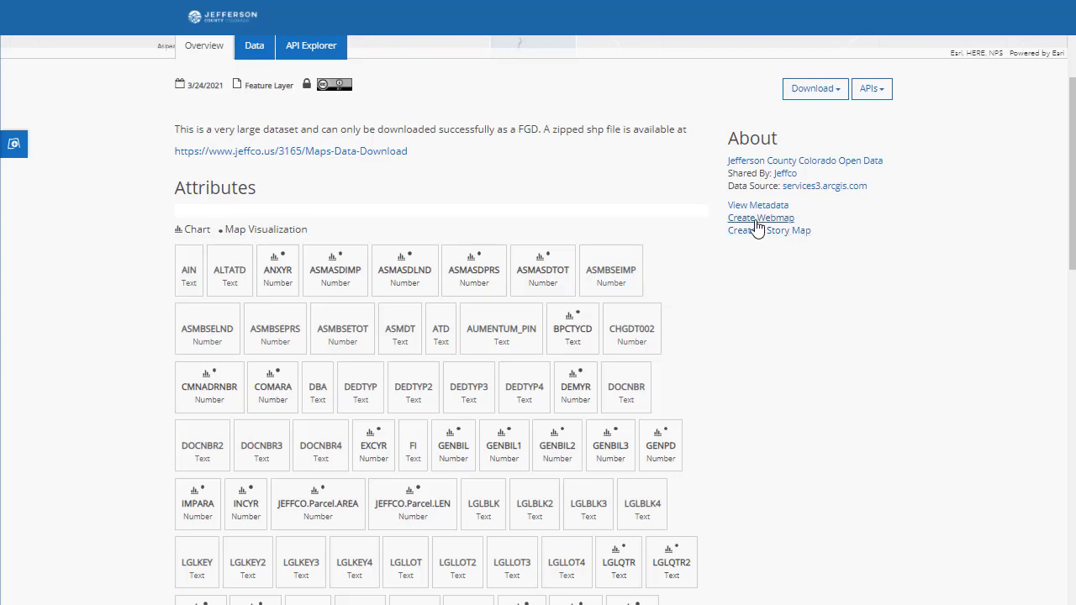
scroll(733, 319, up, 3)
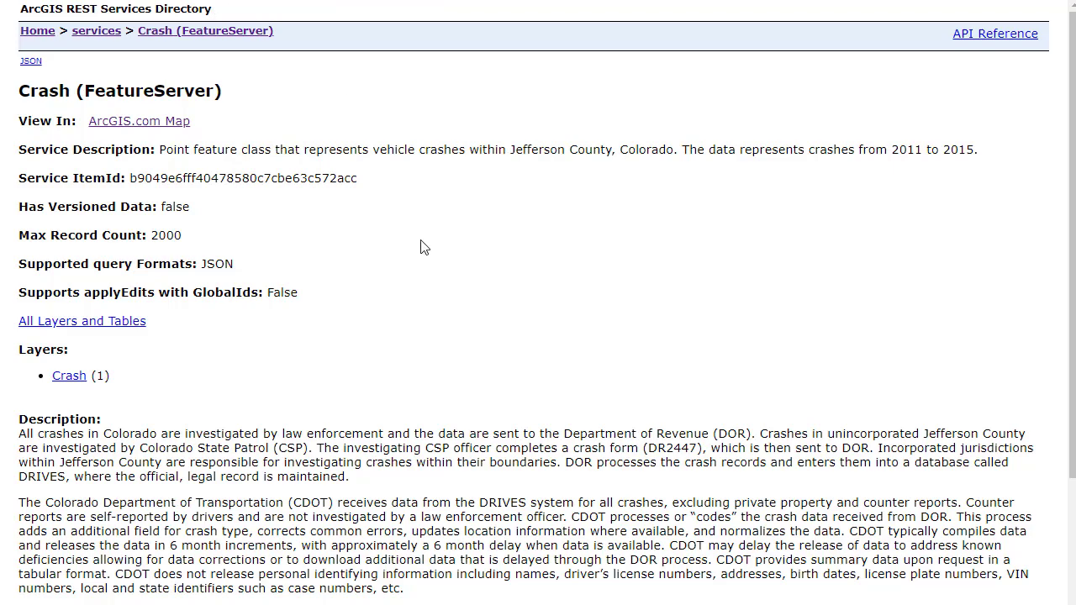
scroll(422, 246, down, 5)
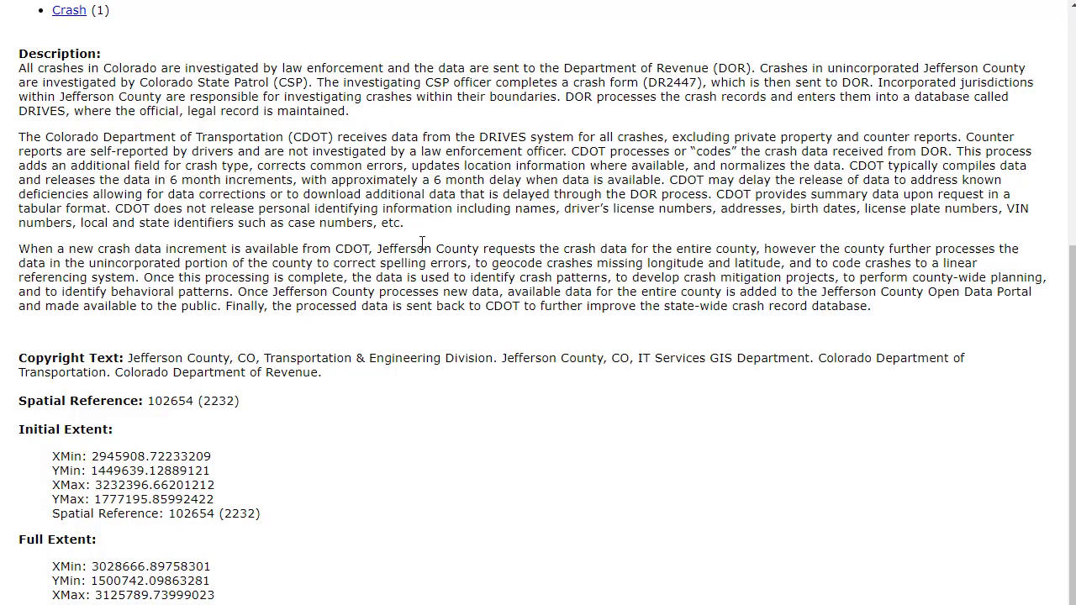
scroll(422, 246, up, 5)
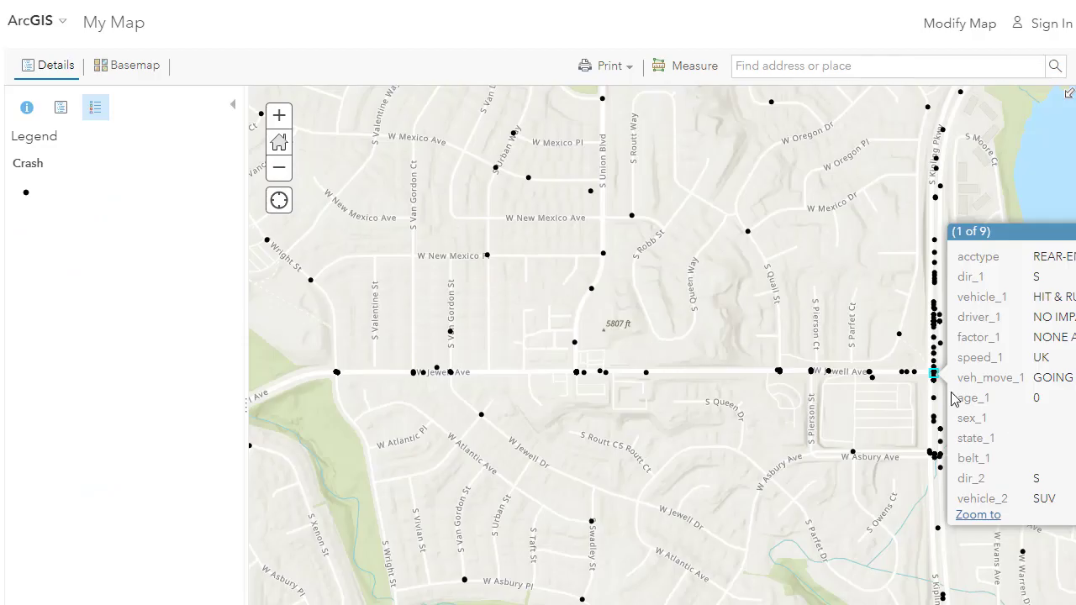
Read the popup records of several crash points near Smith Reservoir, then close the popup
click(936, 371)
click(801, 353)
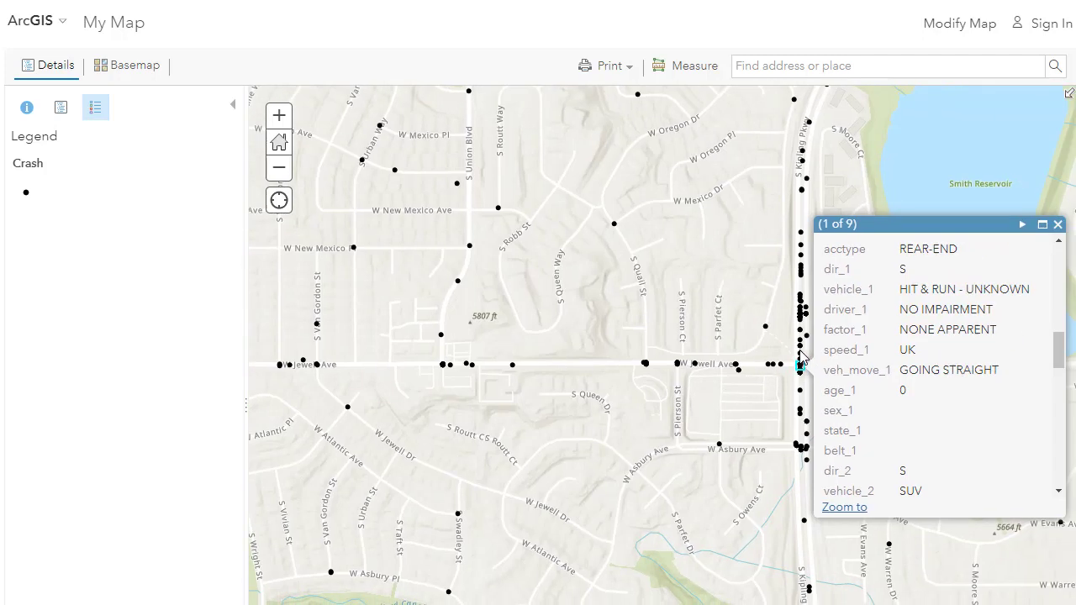
click(801, 273)
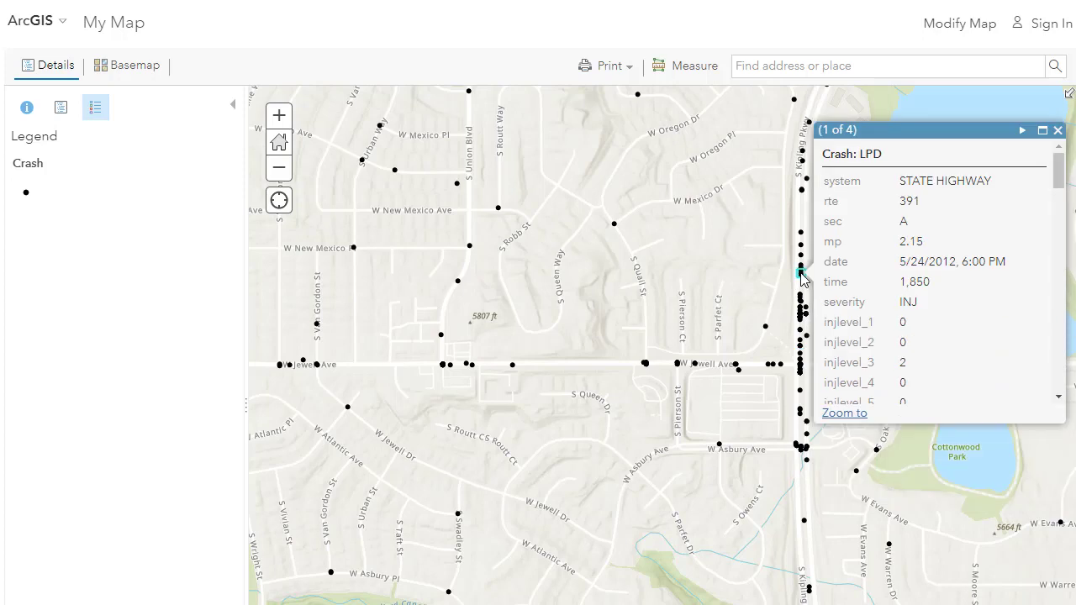
scroll(995, 343, down, 8)
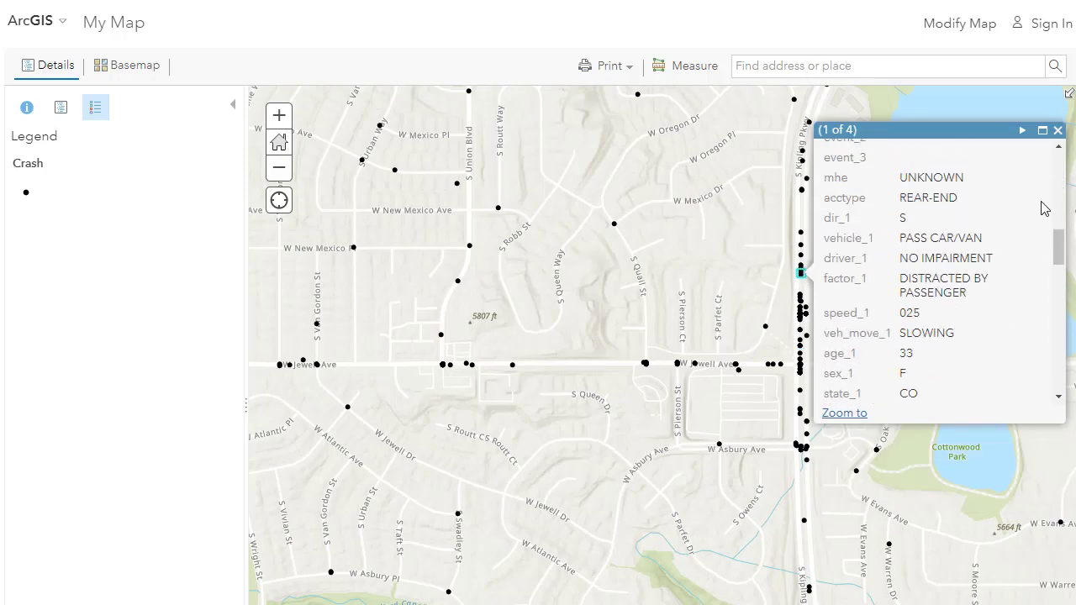
click(1058, 130)
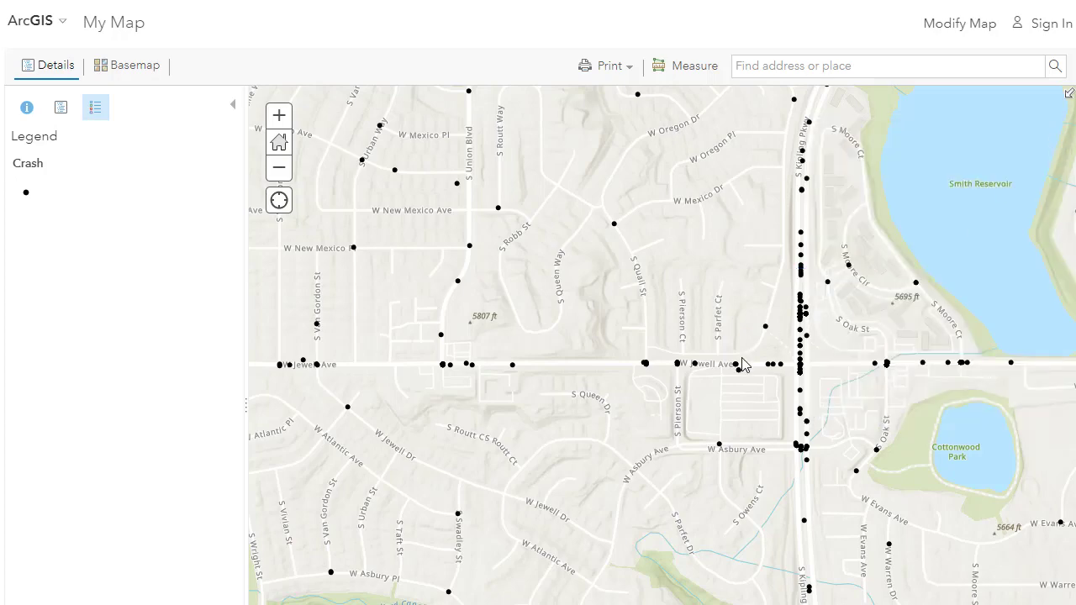
Zoom out, pan the crash map to Green Mountain Village, then go to the Parcel page
scroll(741, 363, down, 4)
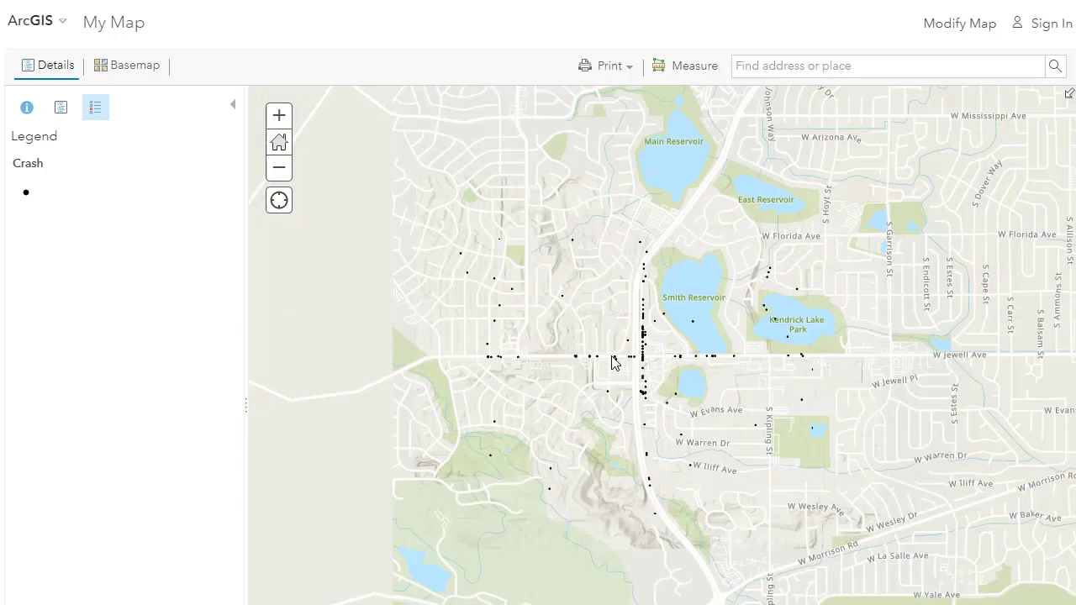
drag(581, 402, 718, 456)
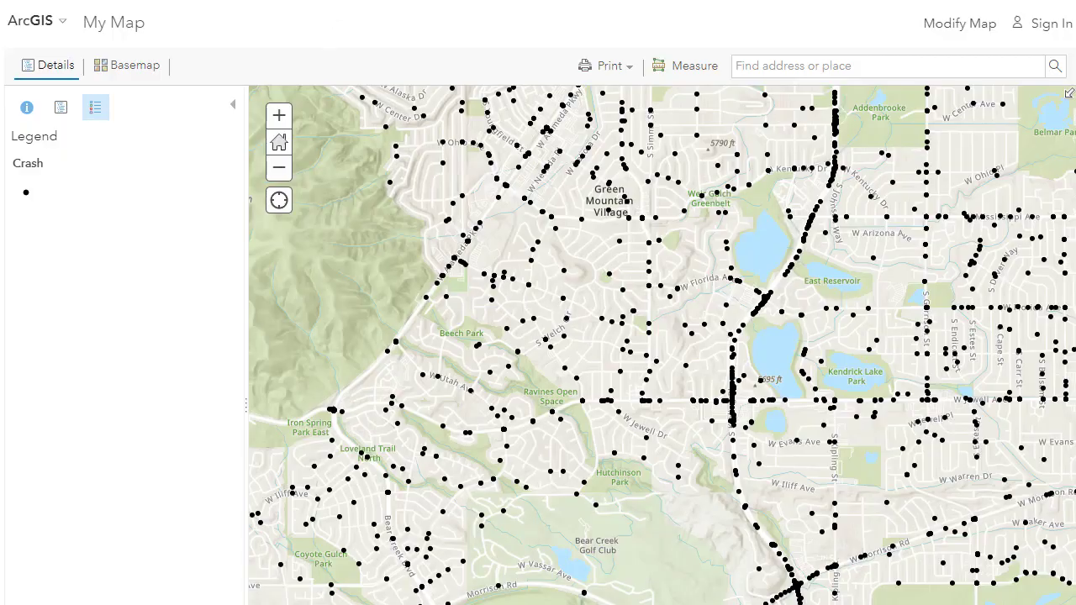
click(278, 1)
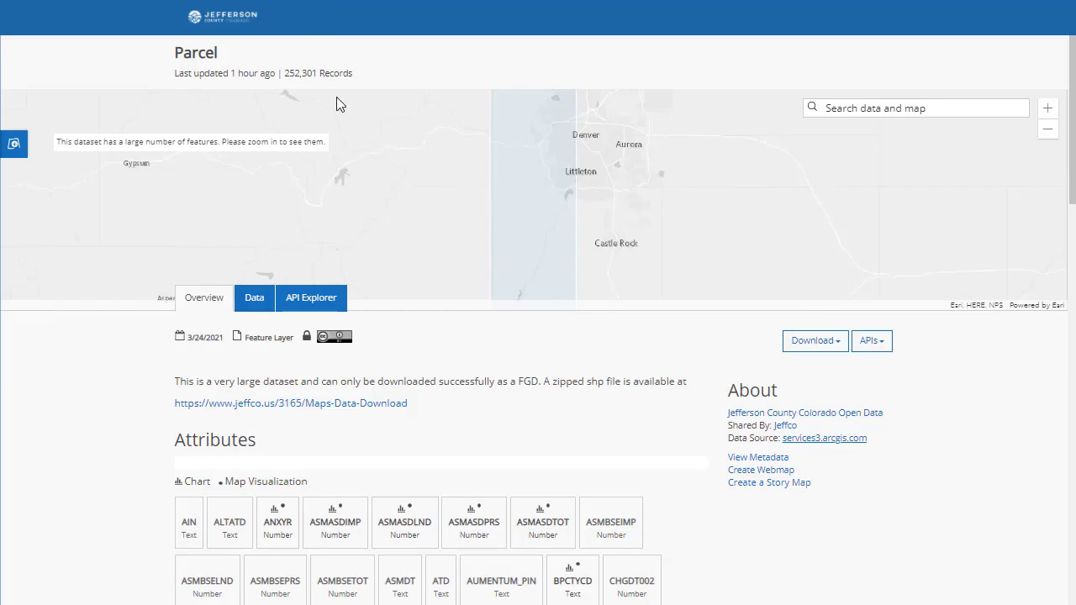
Switch to the Campus Living survey map in the ArcGIS AR app
click(294, 4)
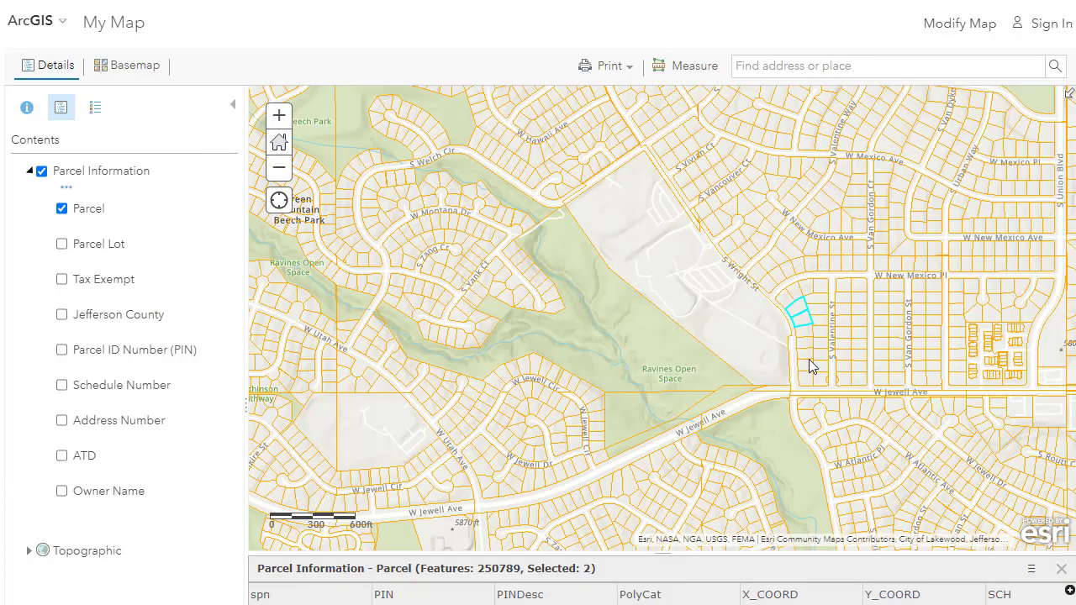
Select only the corner parcel near S Wright St and zoom the map to it
click(806, 323)
scroll(737, 500, down, 2)
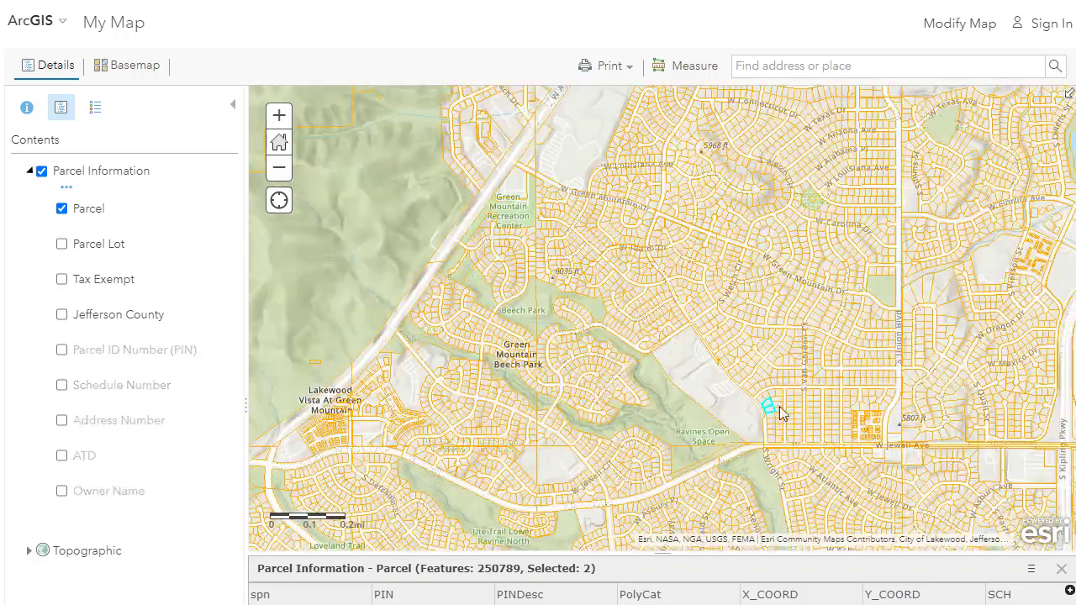
scroll(773, 407, up, 2)
click(712, 385)
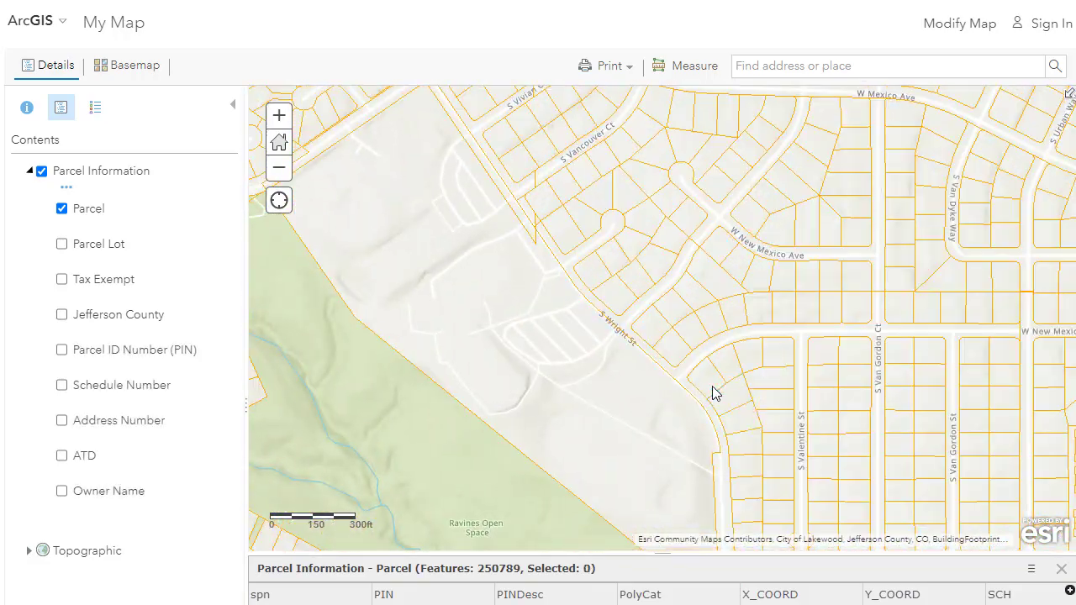
click(1027, 576)
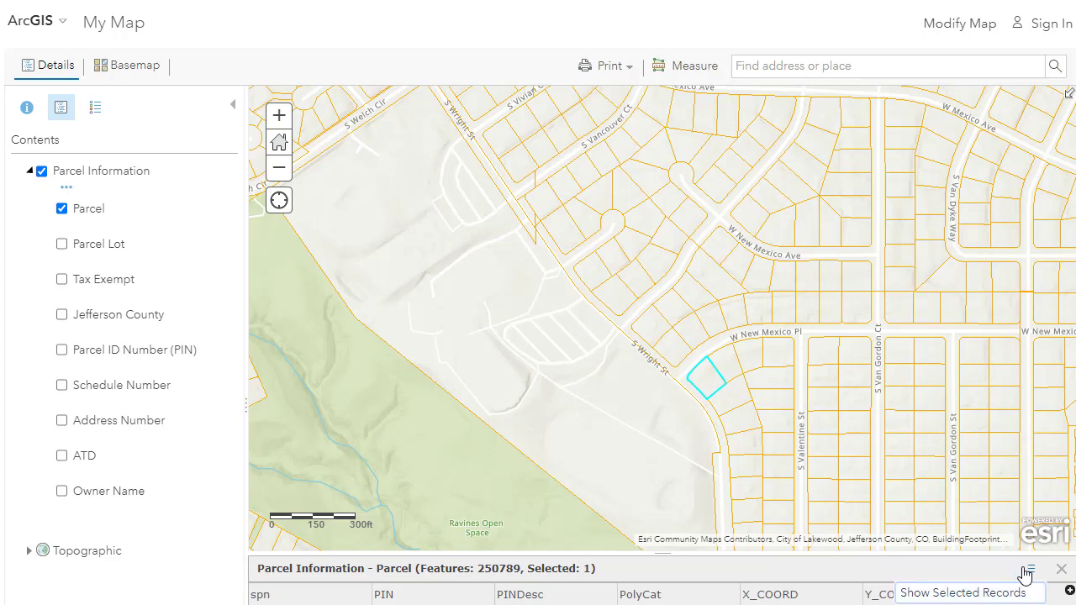
click(918, 588)
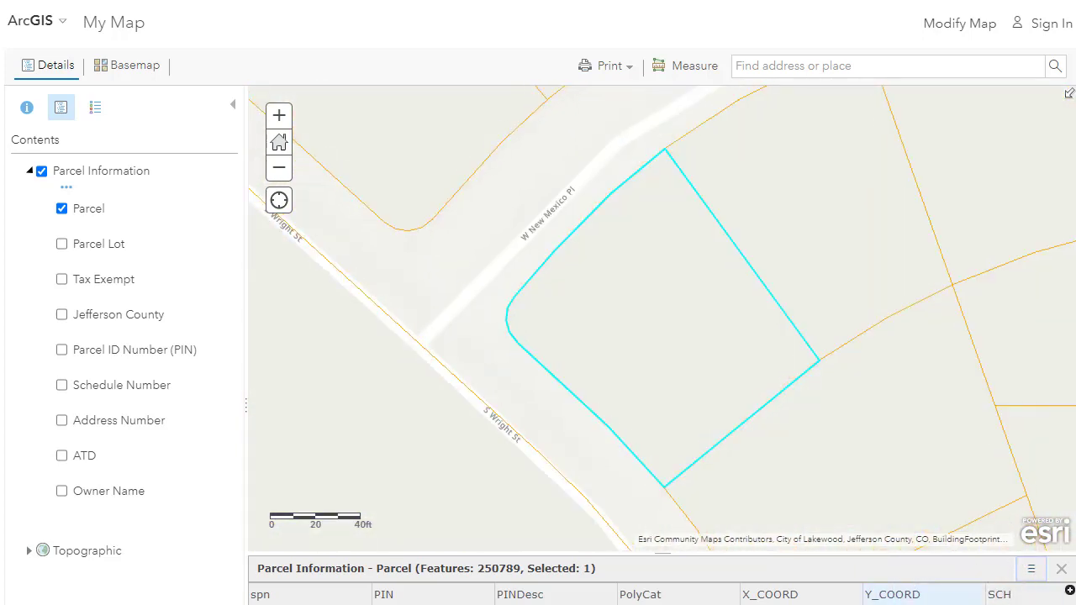
Enlarge the Parcel table, show only the selected record, and scroll across its attributes
drag(649, 519, 660, 427)
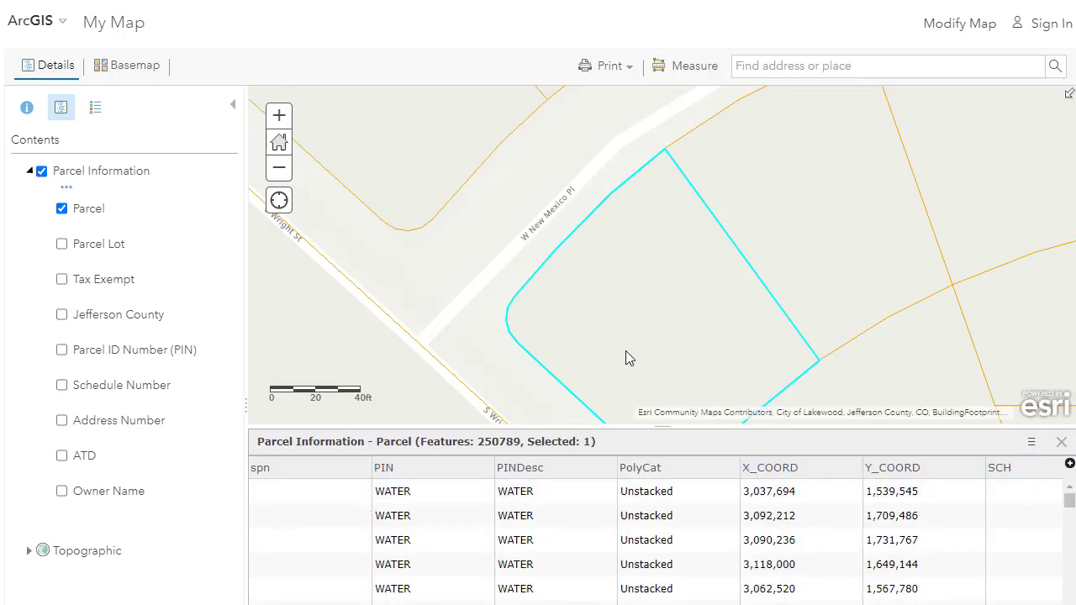
click(1031, 442)
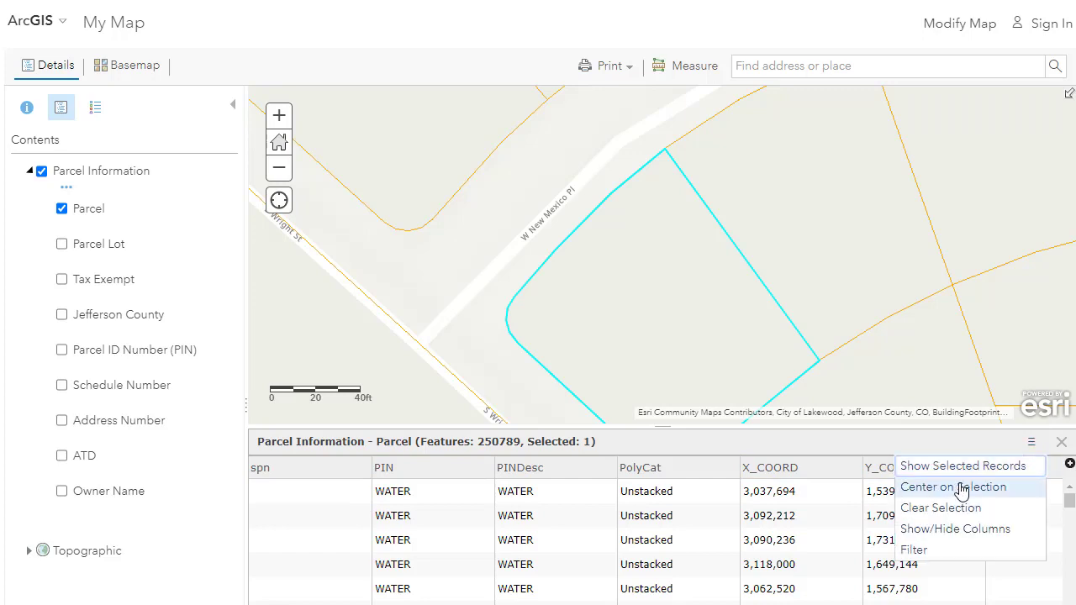
click(962, 466)
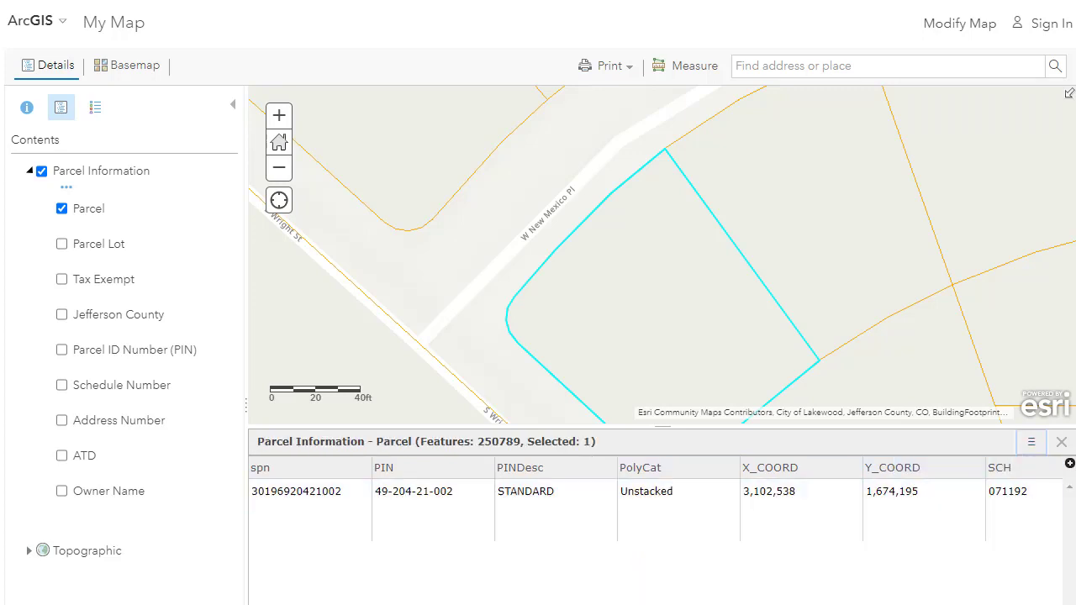
scroll(656, 505, right, 10)
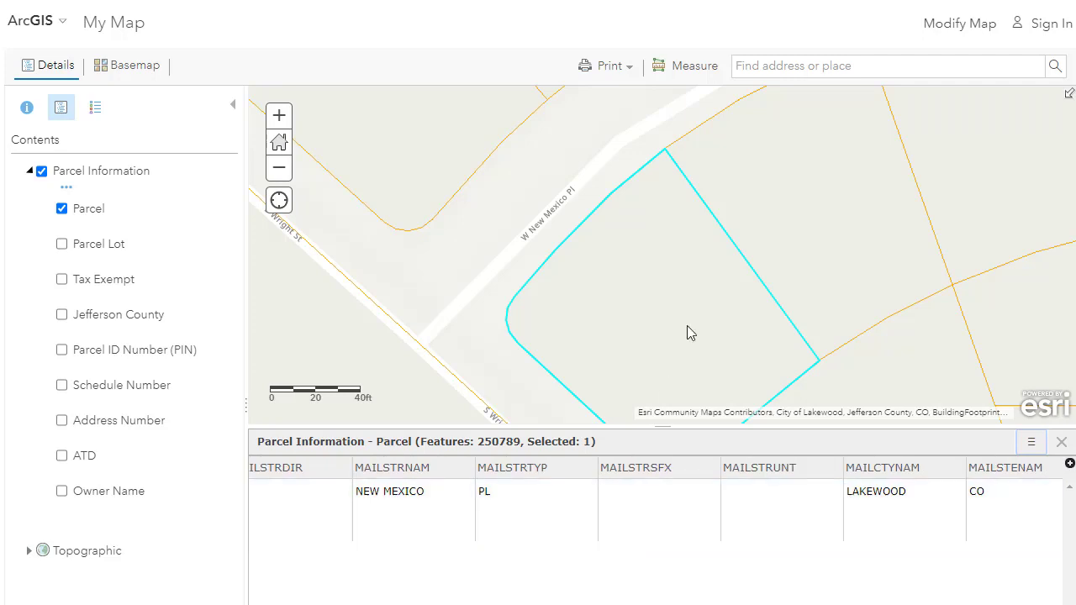
scroll(688, 326, up, 1)
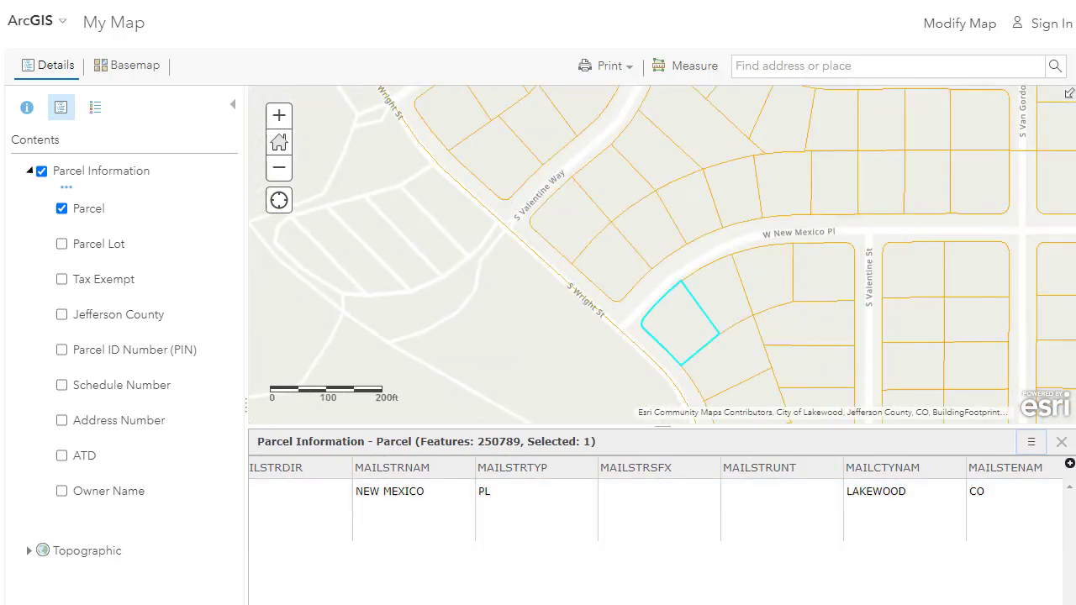
scroll(656, 504, right, 10)
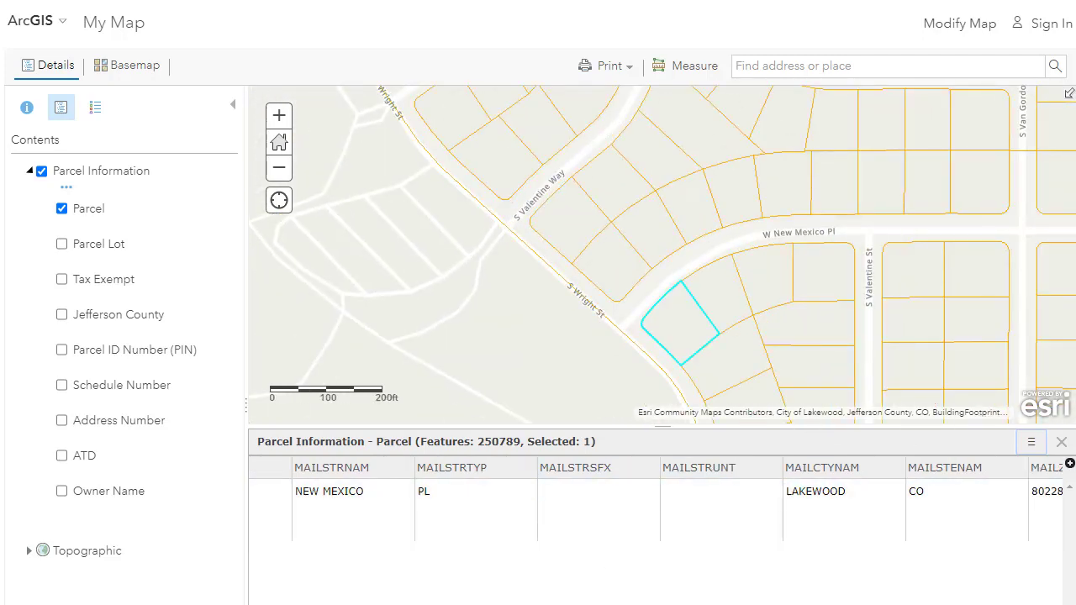
scroll(655, 504, right, 5)
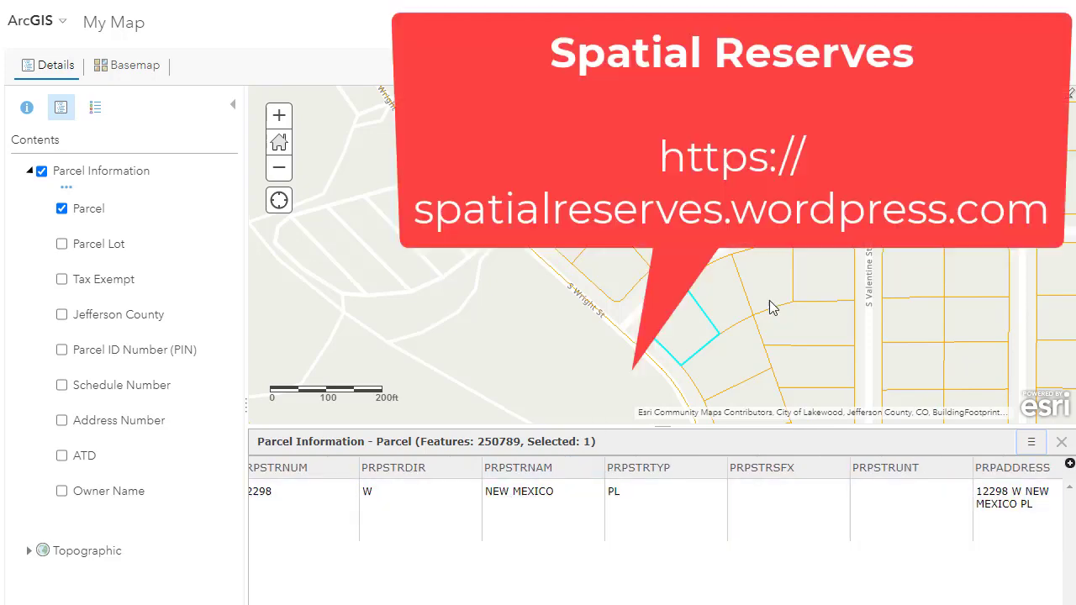
Select the S Wright St segment in the Residential Street layer of the Street map
click(685, 340)
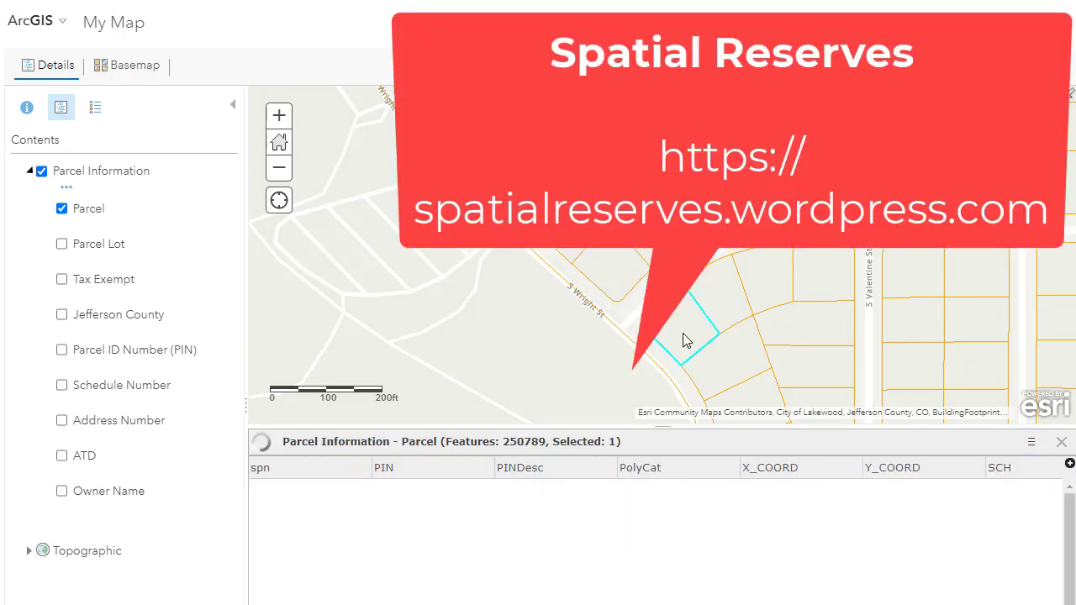
mouse_move(113, 217)
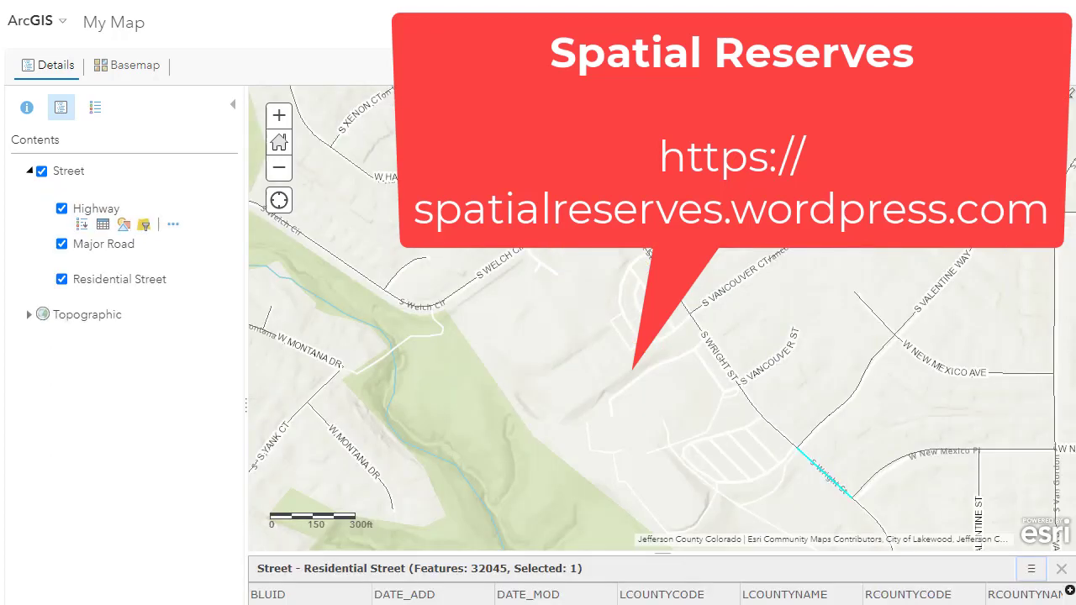